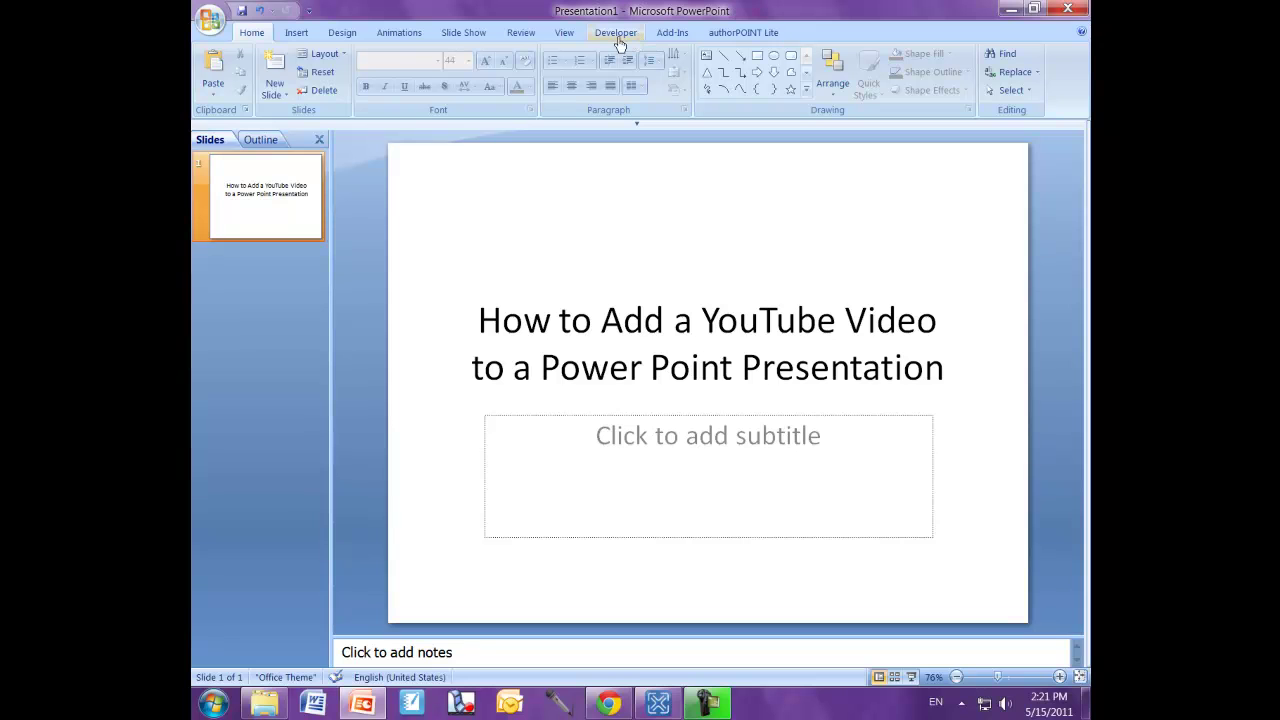
Check in the PowerPoint options that the Developer tab is set to show in the Ribbon.
left_click(210, 20)
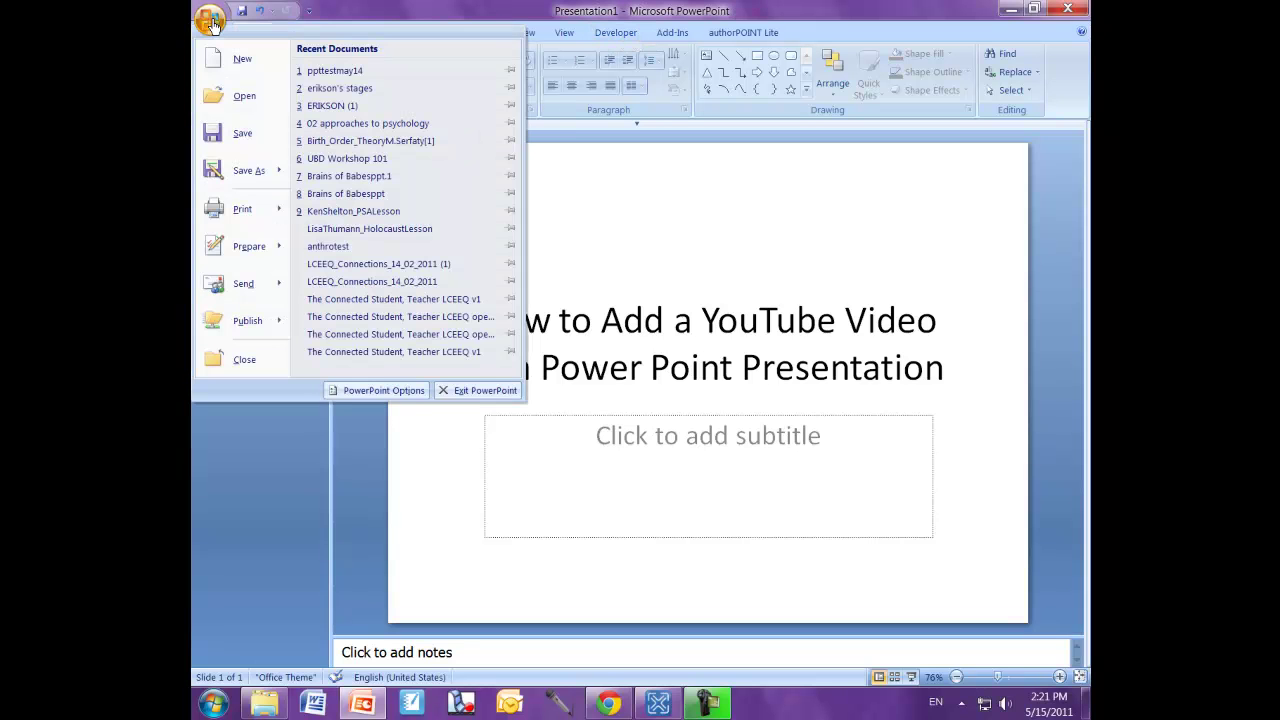
left_click(377, 391)
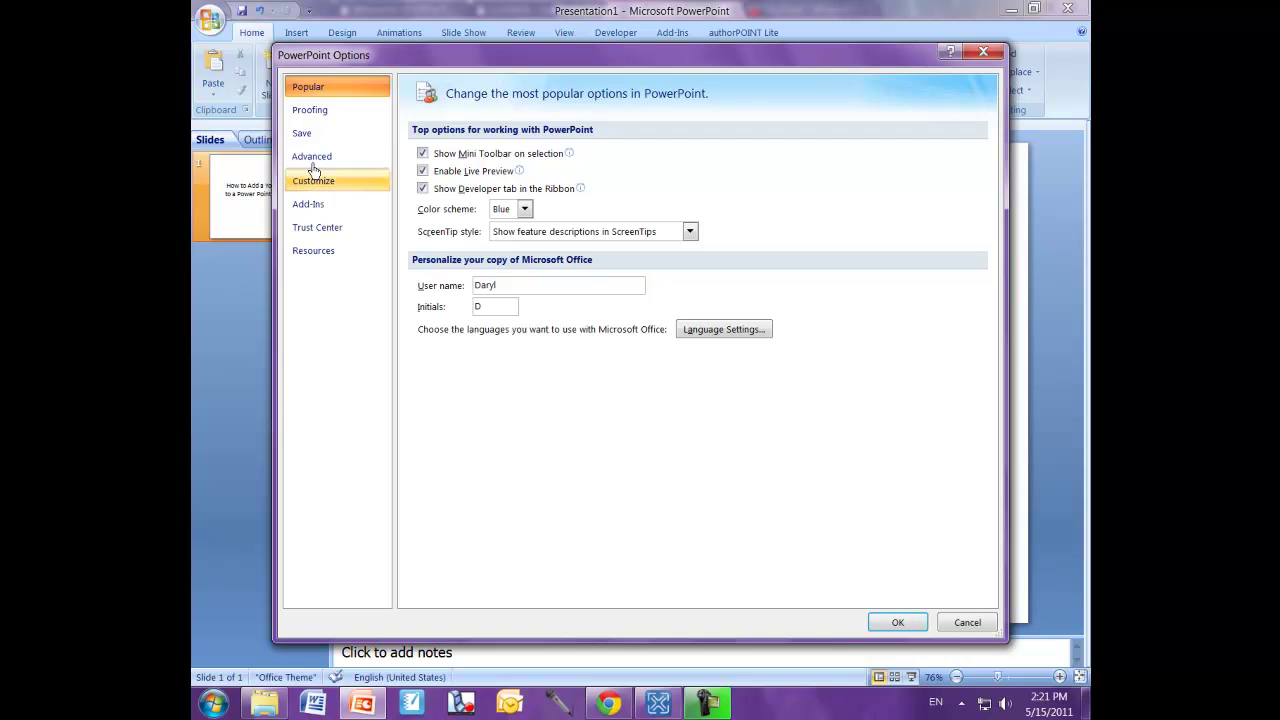
left_click_drag(438, 65, 430, 146)
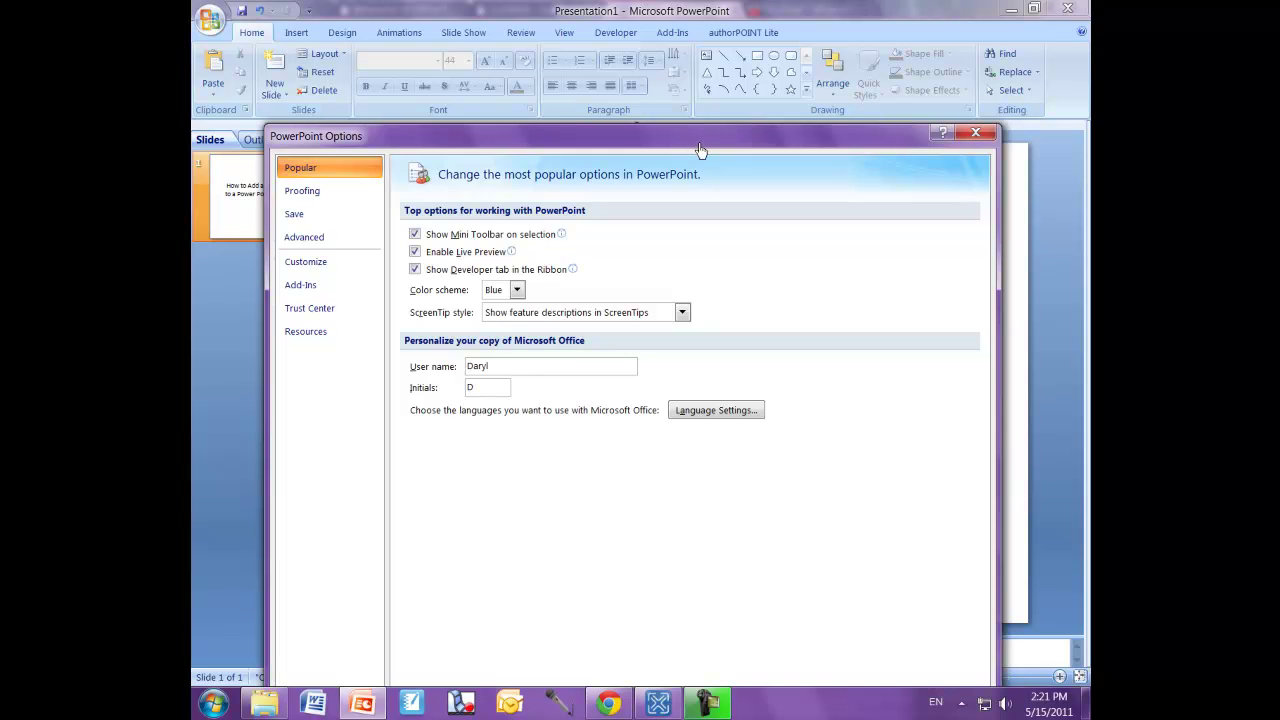
left_click_drag(700, 148, 686, 66)
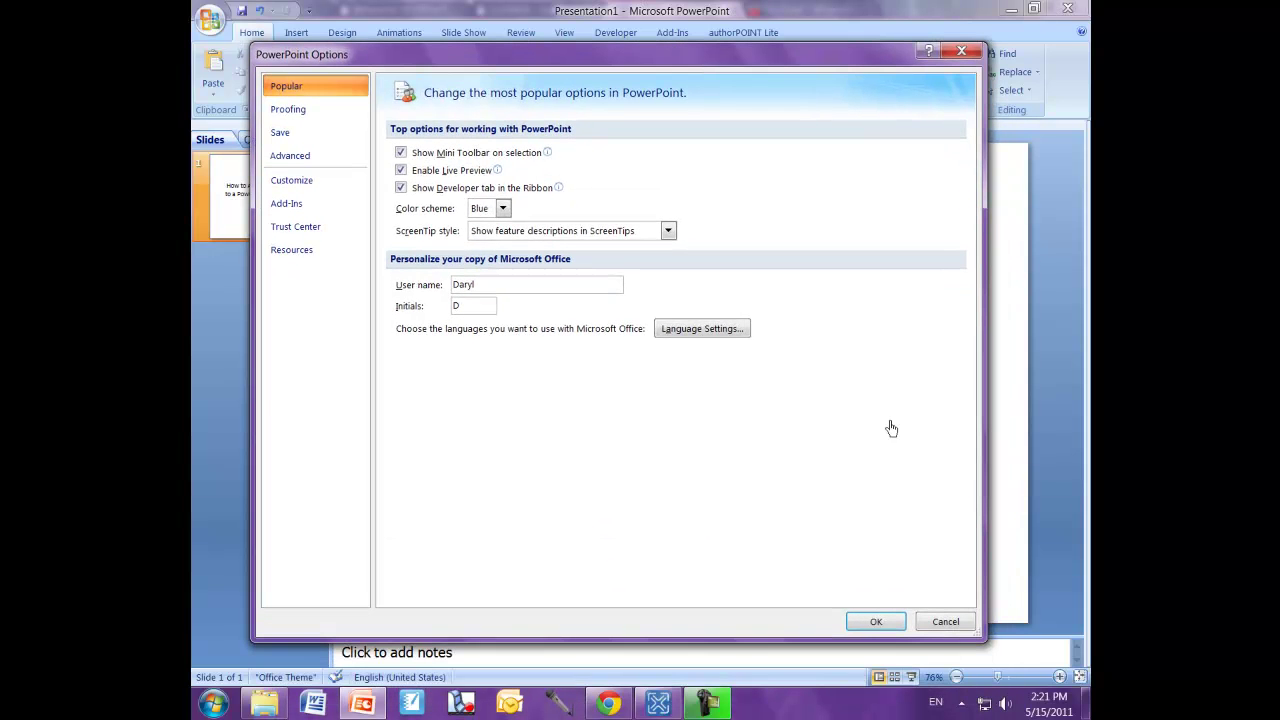
left_click(874, 622)
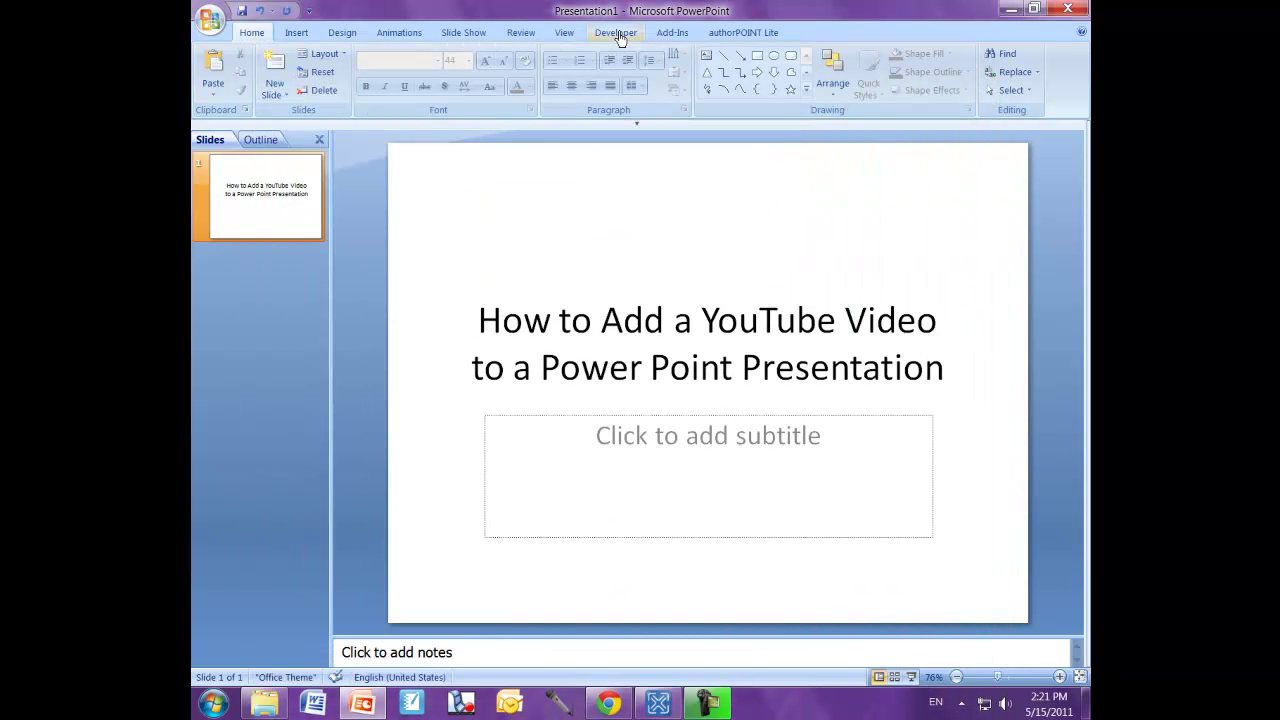
Insert a Shockwave Flash Object control on the slide, in the subtitle area below the title.
left_click(618, 34)
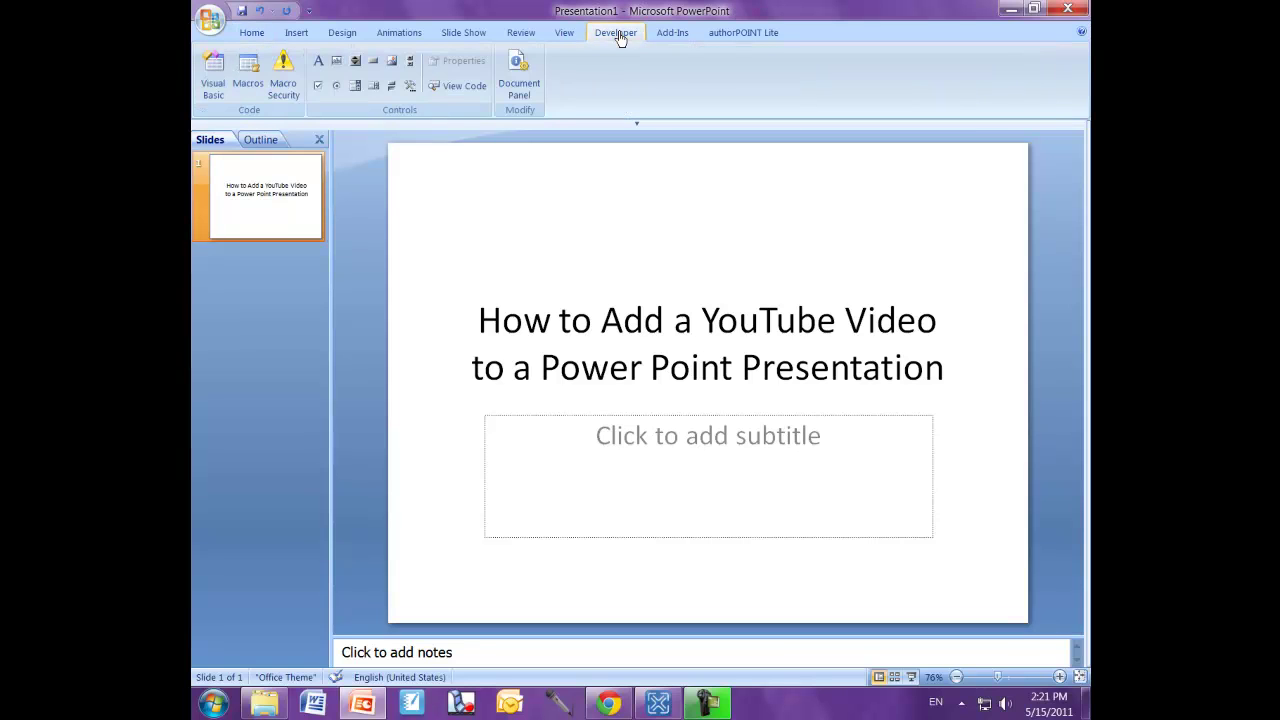
left_click(410, 90)
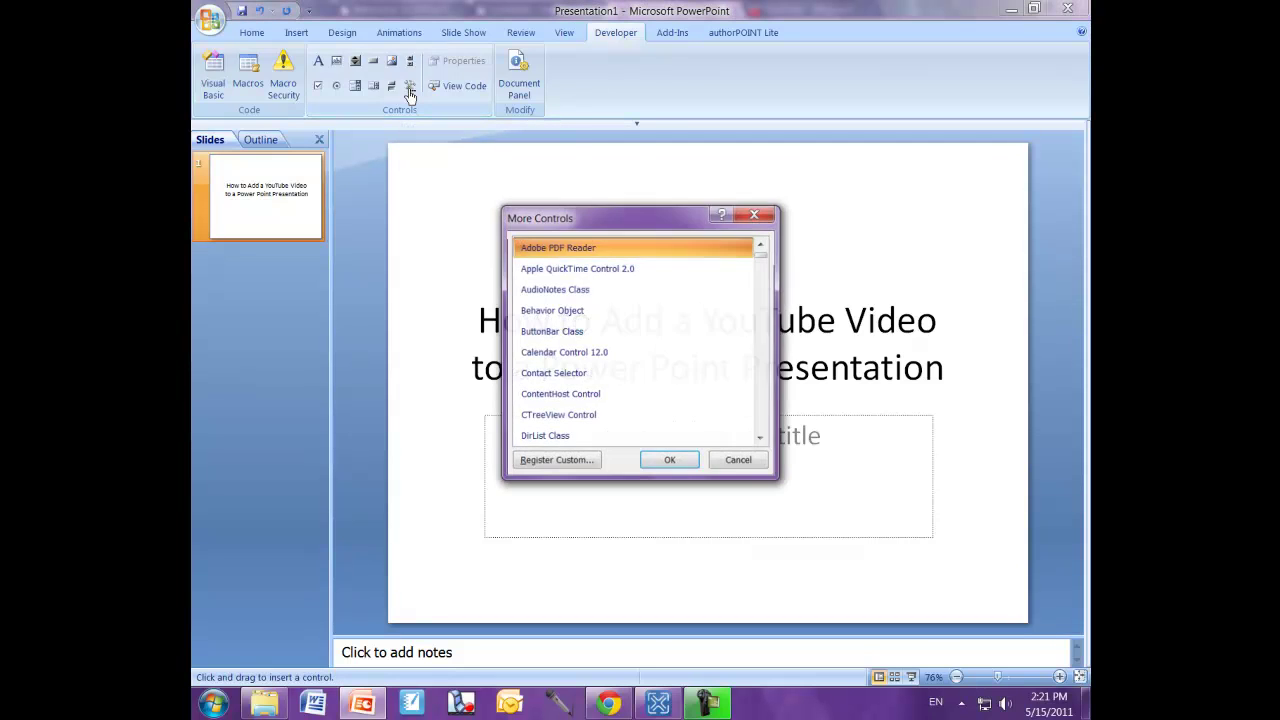
left_click(762, 440)
left_click(762, 440)
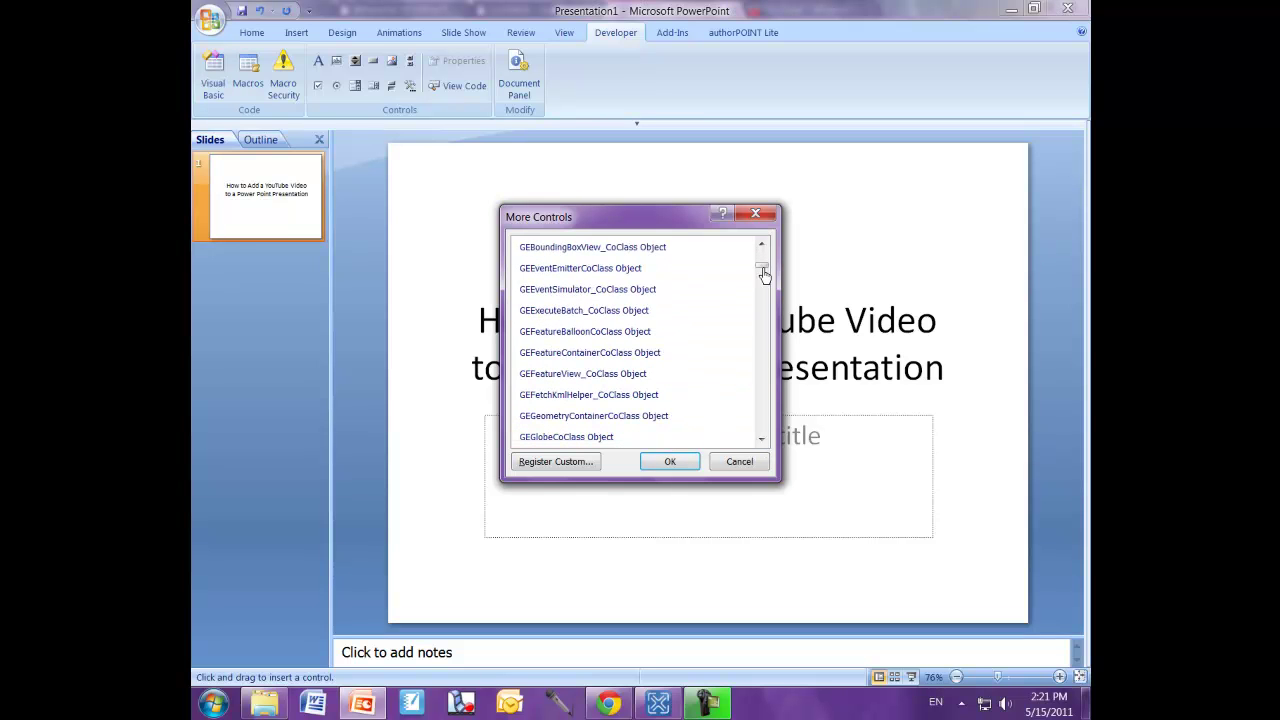
left_click_drag(762, 270, 762, 427)
left_click(567, 446)
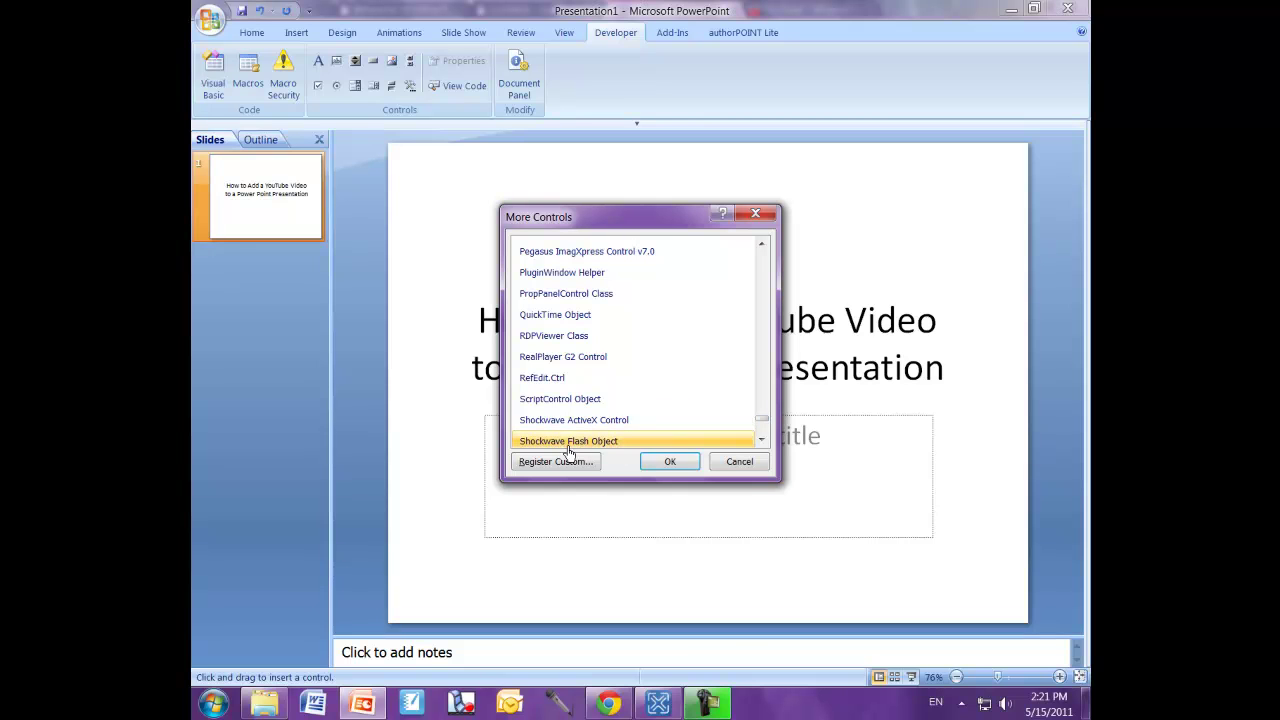
left_click(567, 446)
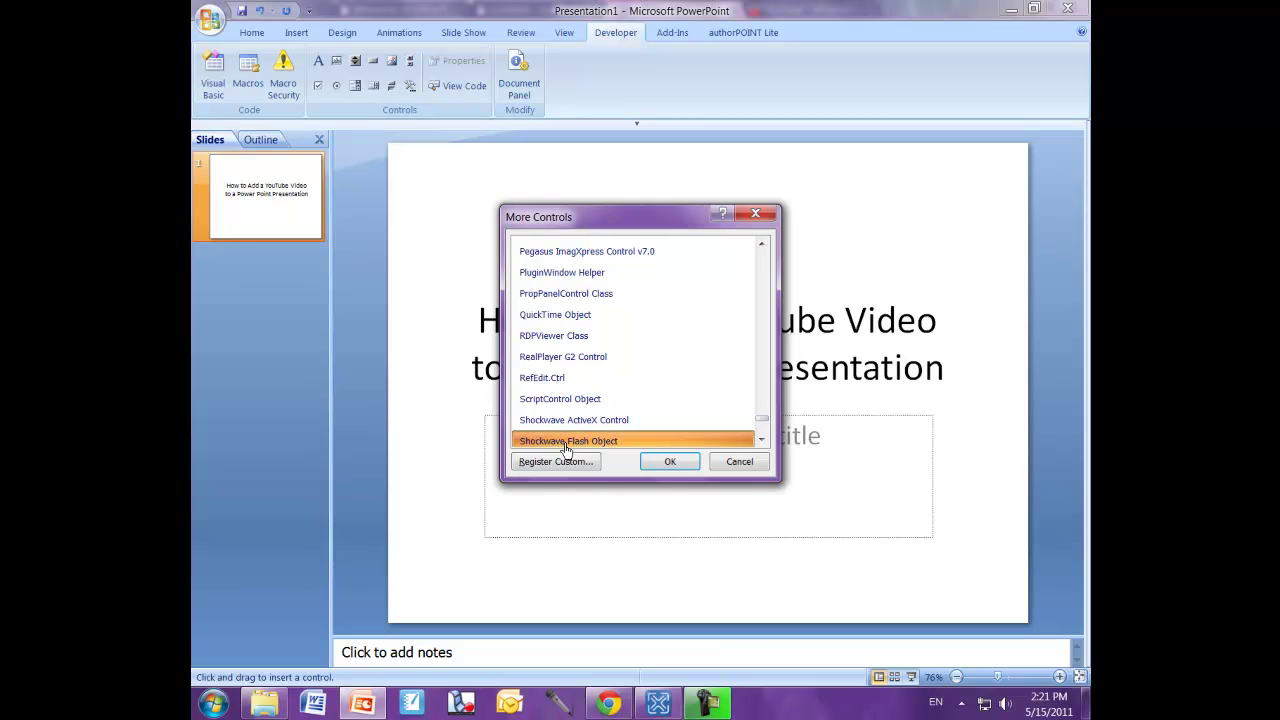
left_click(672, 464)
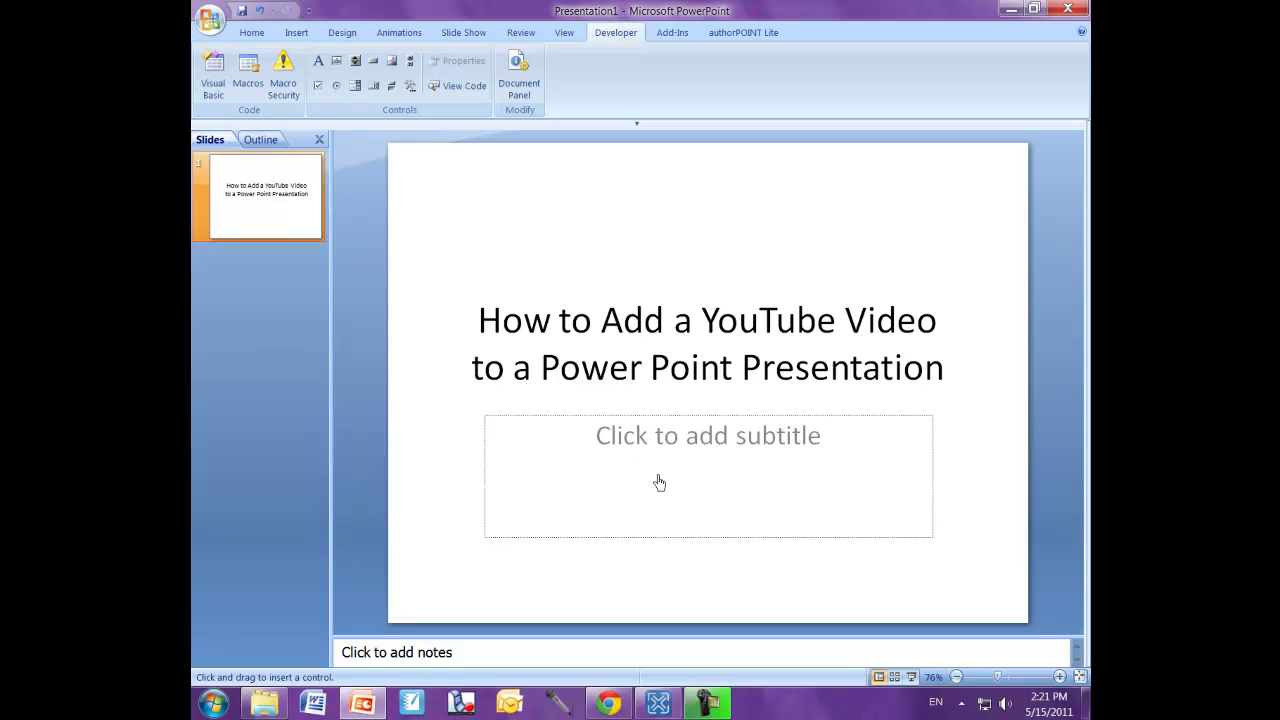
left_click(658, 479)
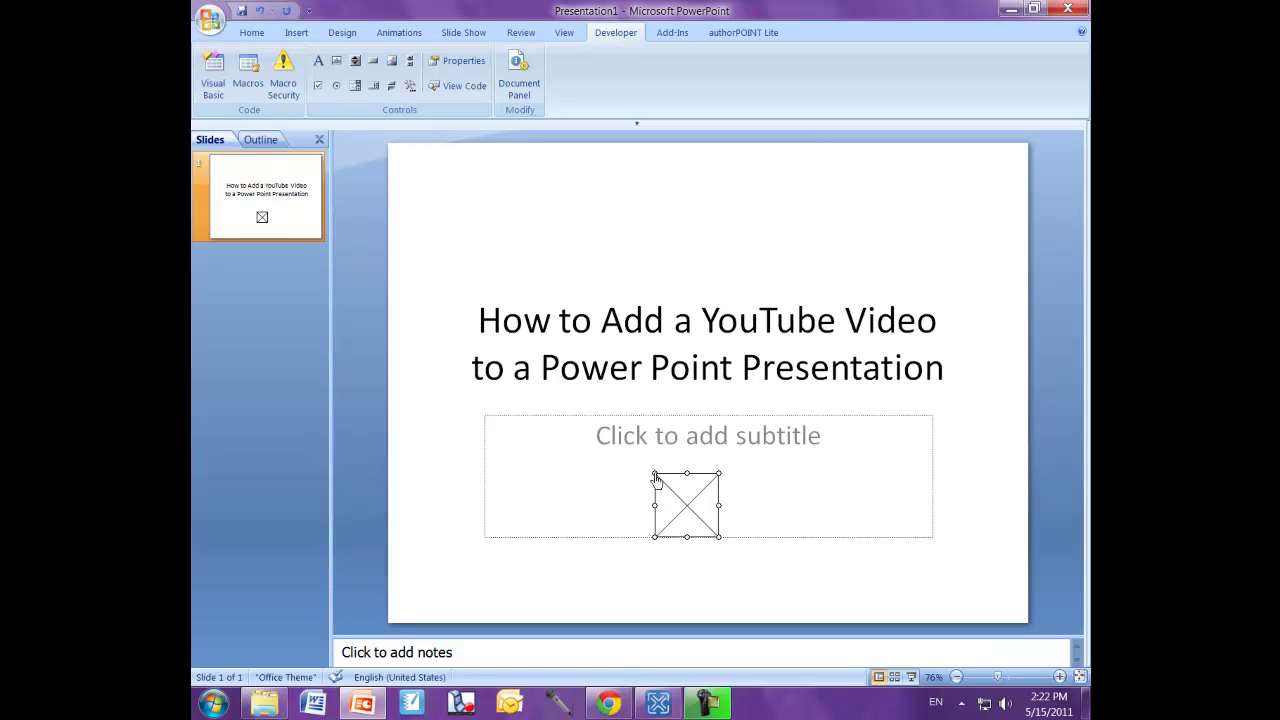
Enlarge the Flash control to fill most of the area beneath the title, with height about 234 and left position about 126.
left_click_drag(655, 476, 527, 425)
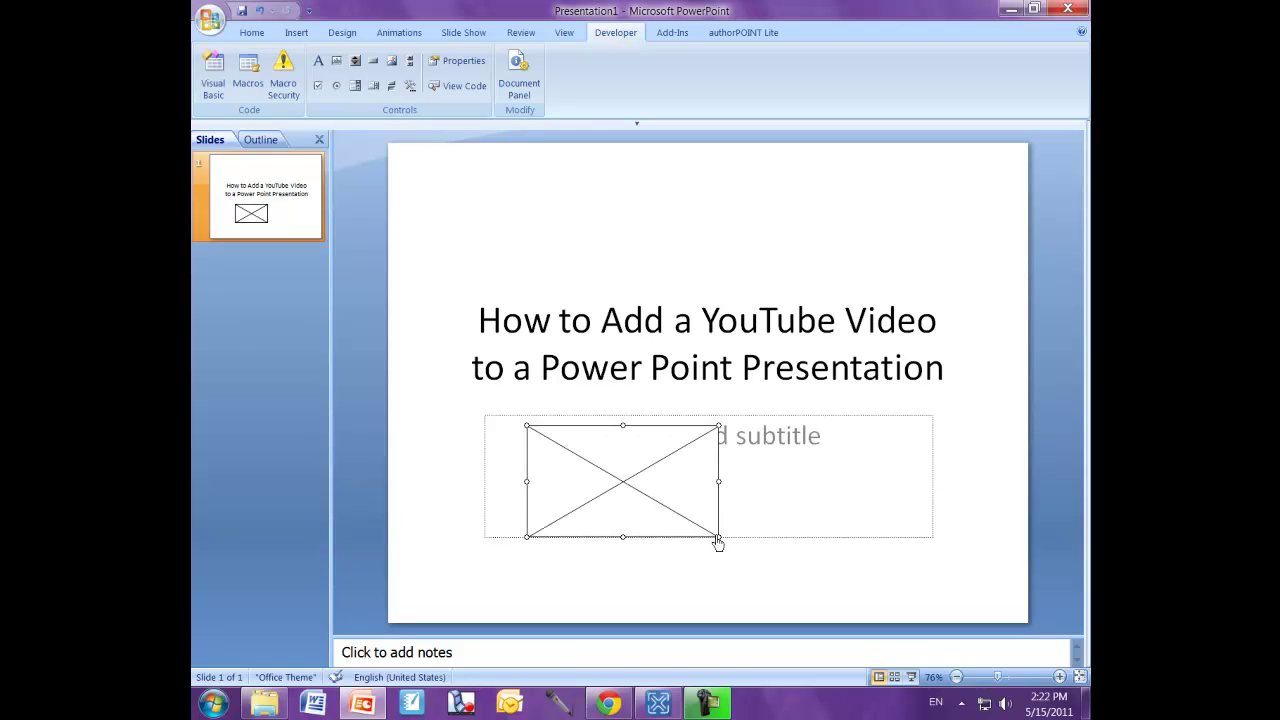
left_click_drag(718, 540, 804, 600)
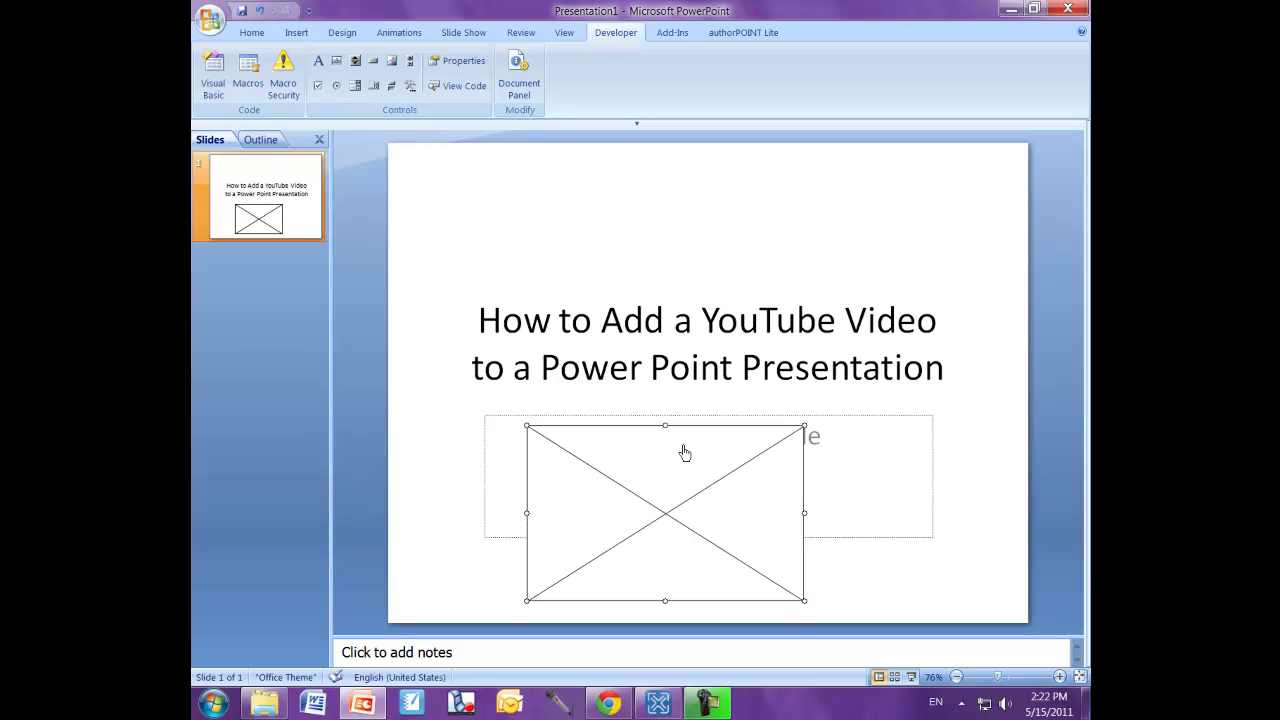
left_click_drag(665, 432, 665, 393)
left_click_drag(806, 500, 874, 508)
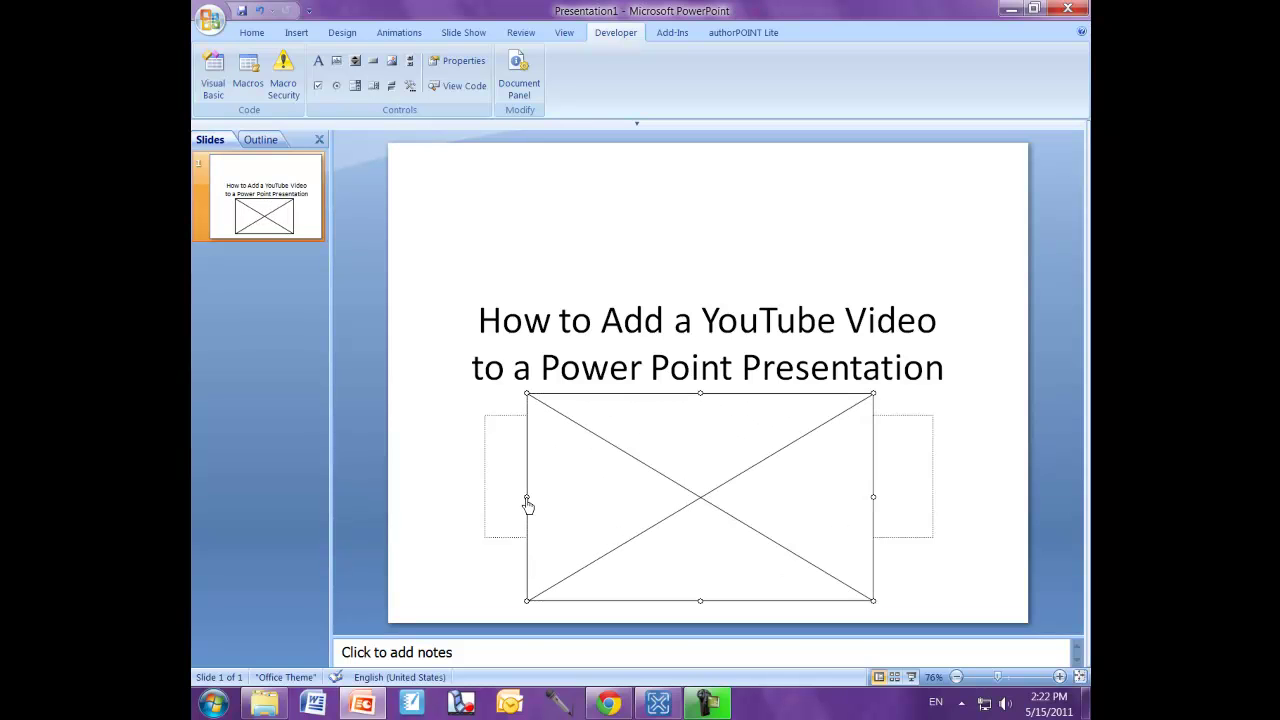
left_click_drag(515, 501, 500, 500)
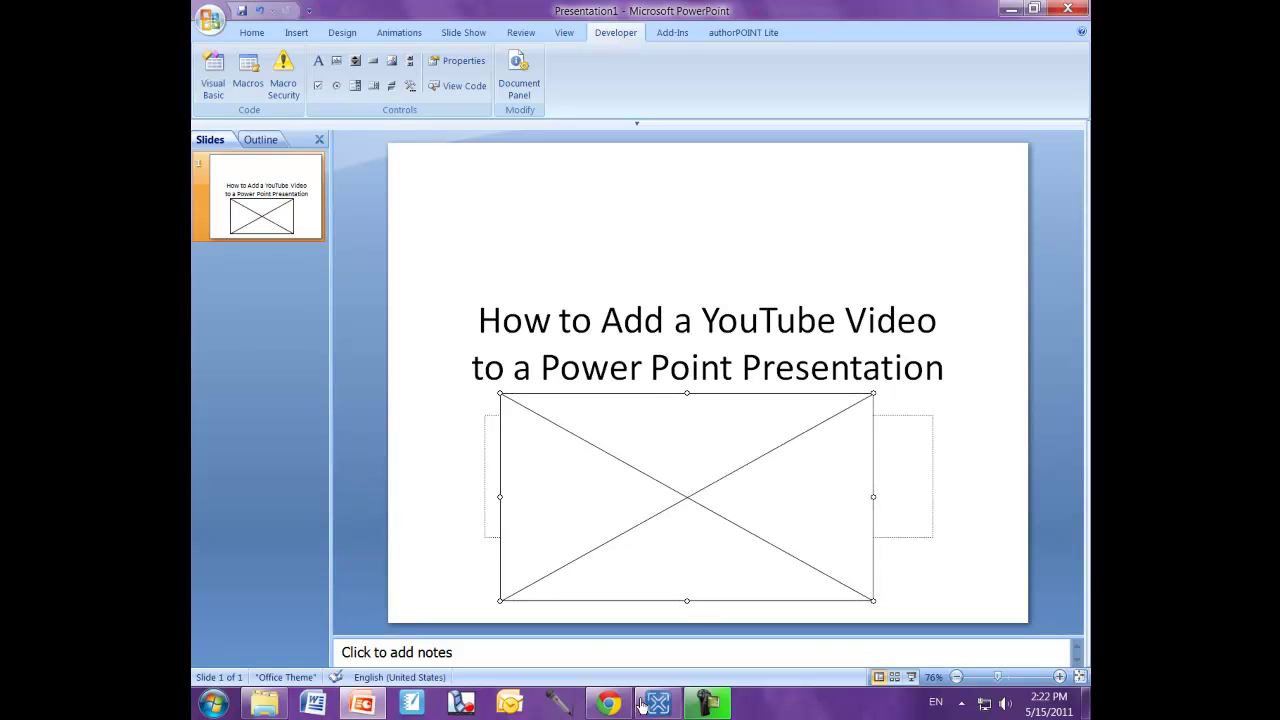
Switch to Chrome and copy the web address of the YouTube video "Milgram's Obedience to Authority Experiment 2009 1/3".
left_click(608, 704)
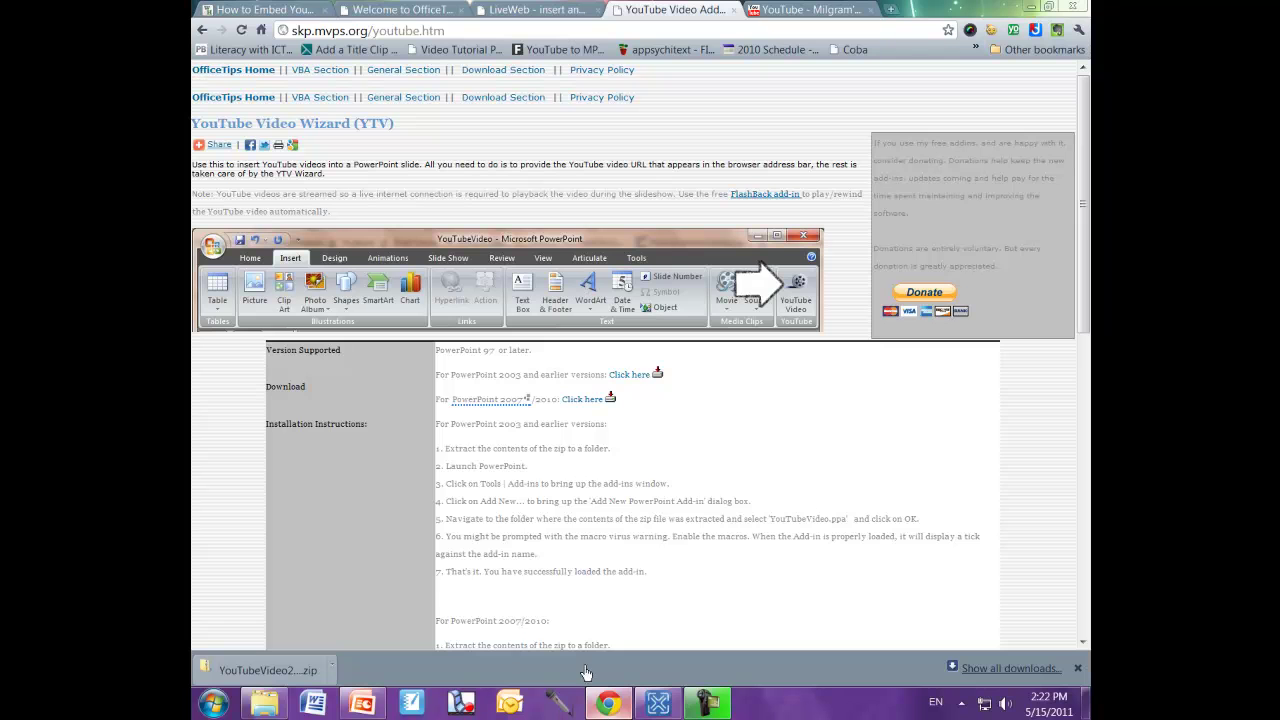
left_click(779, 12)
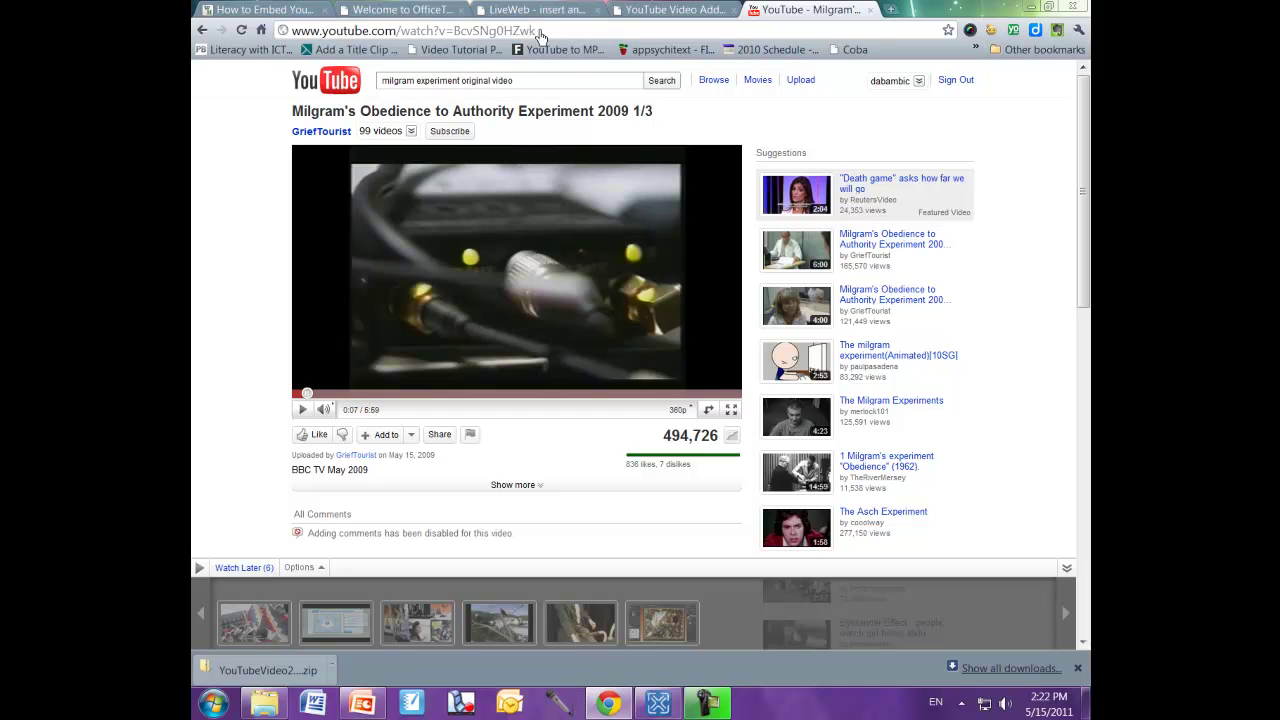
left_click_drag(536, 31, 276, 40)
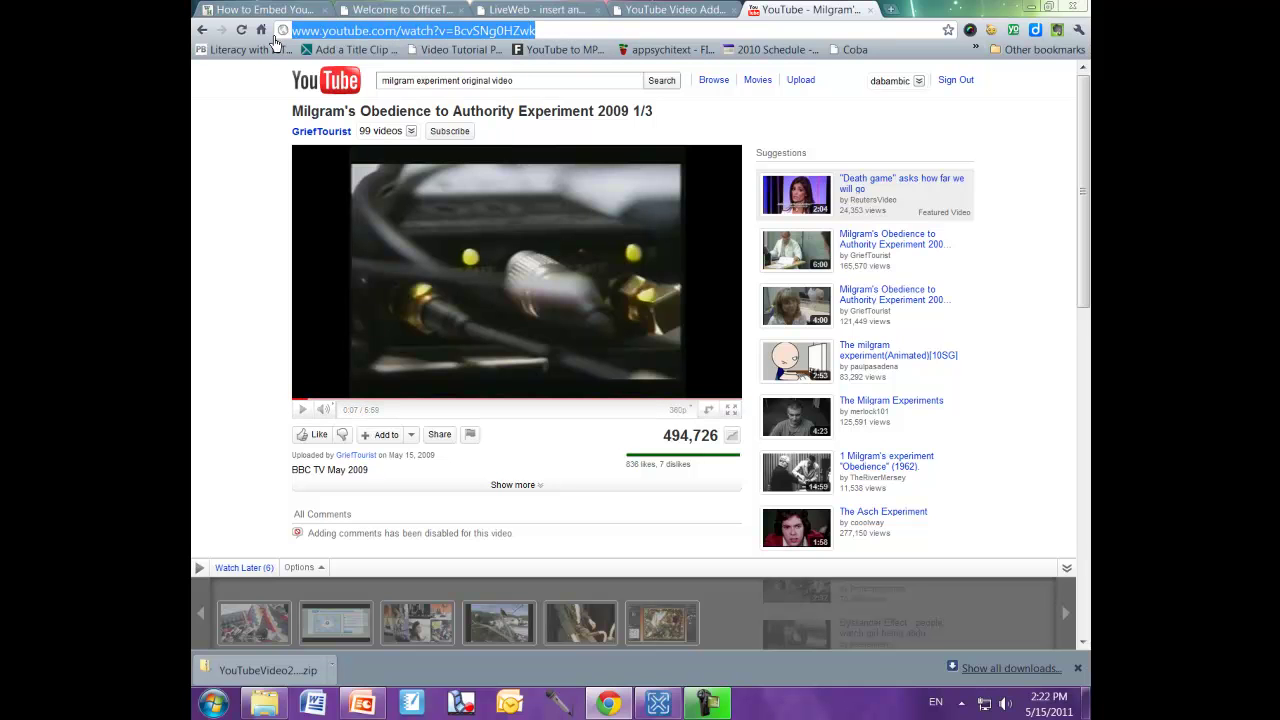
right_click(401, 31)
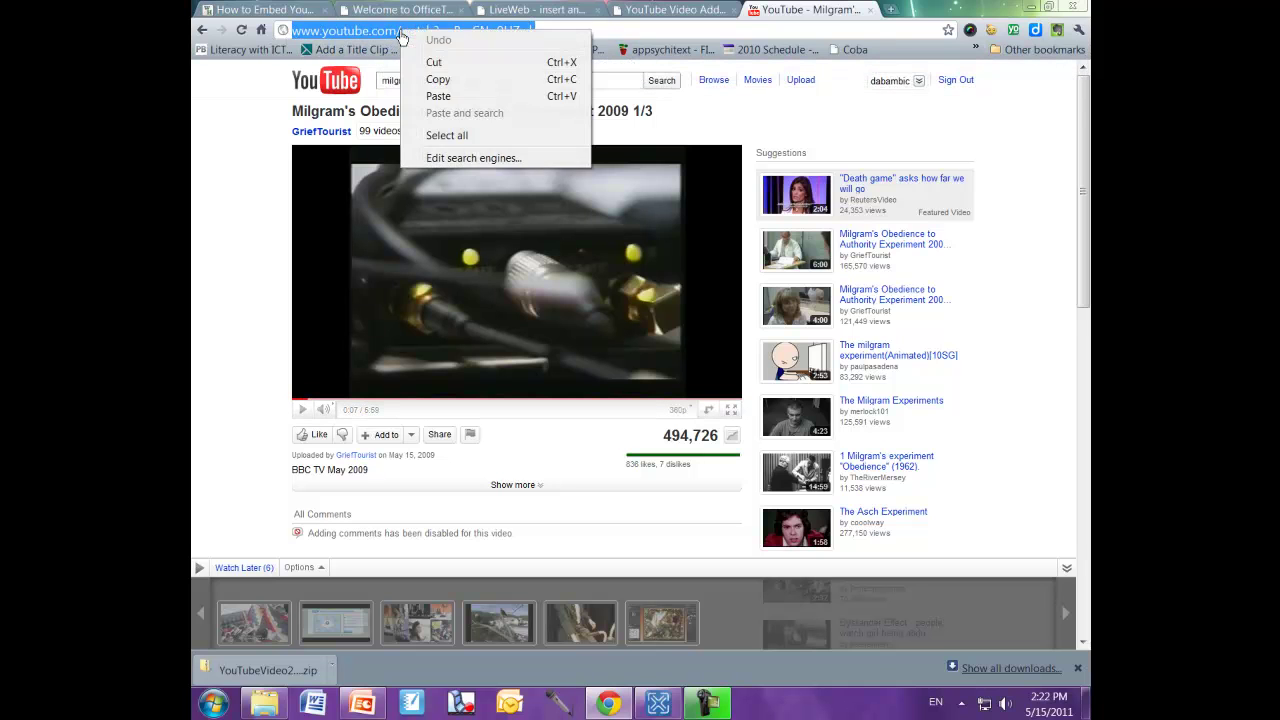
left_click(436, 80)
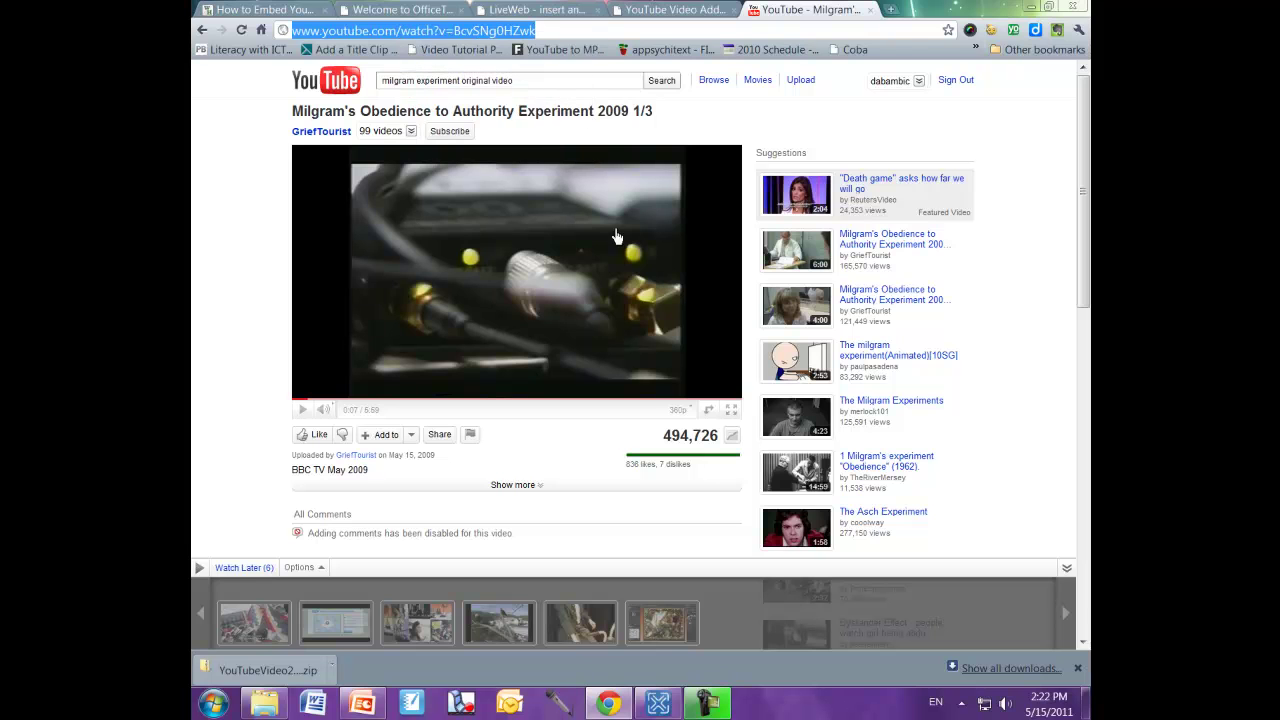
left_click(362, 705)
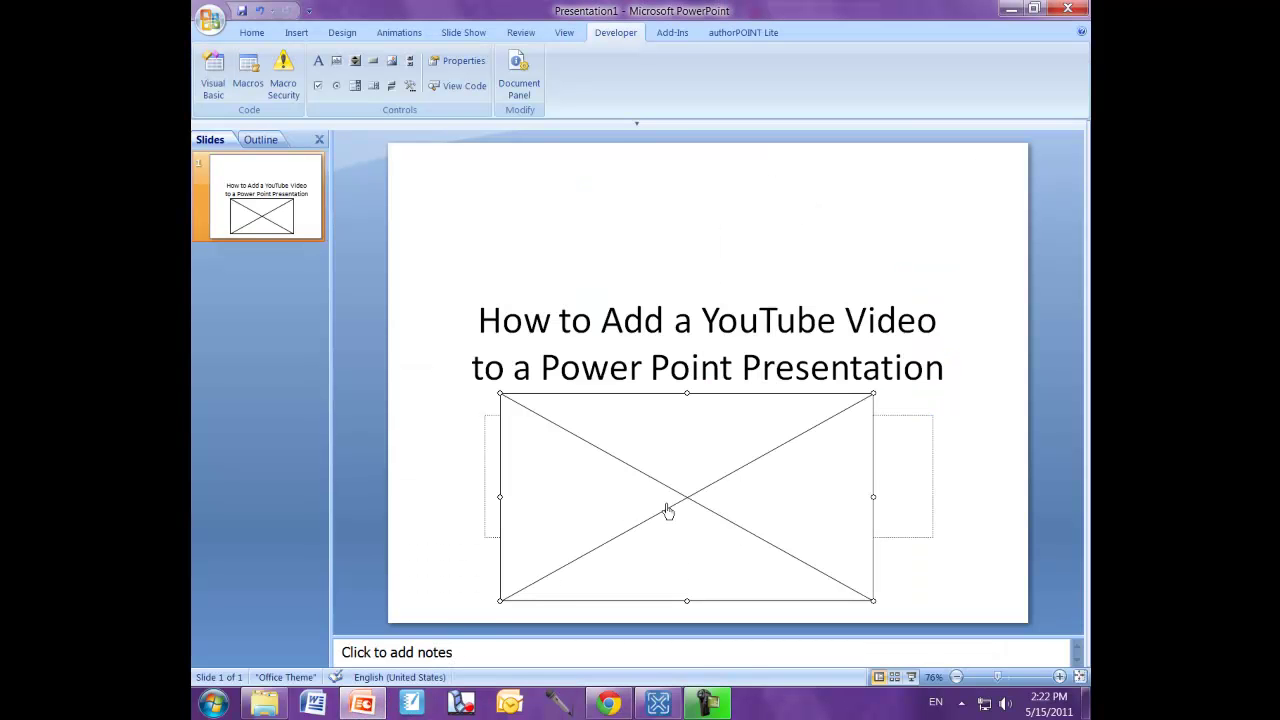
right_click(655, 454)
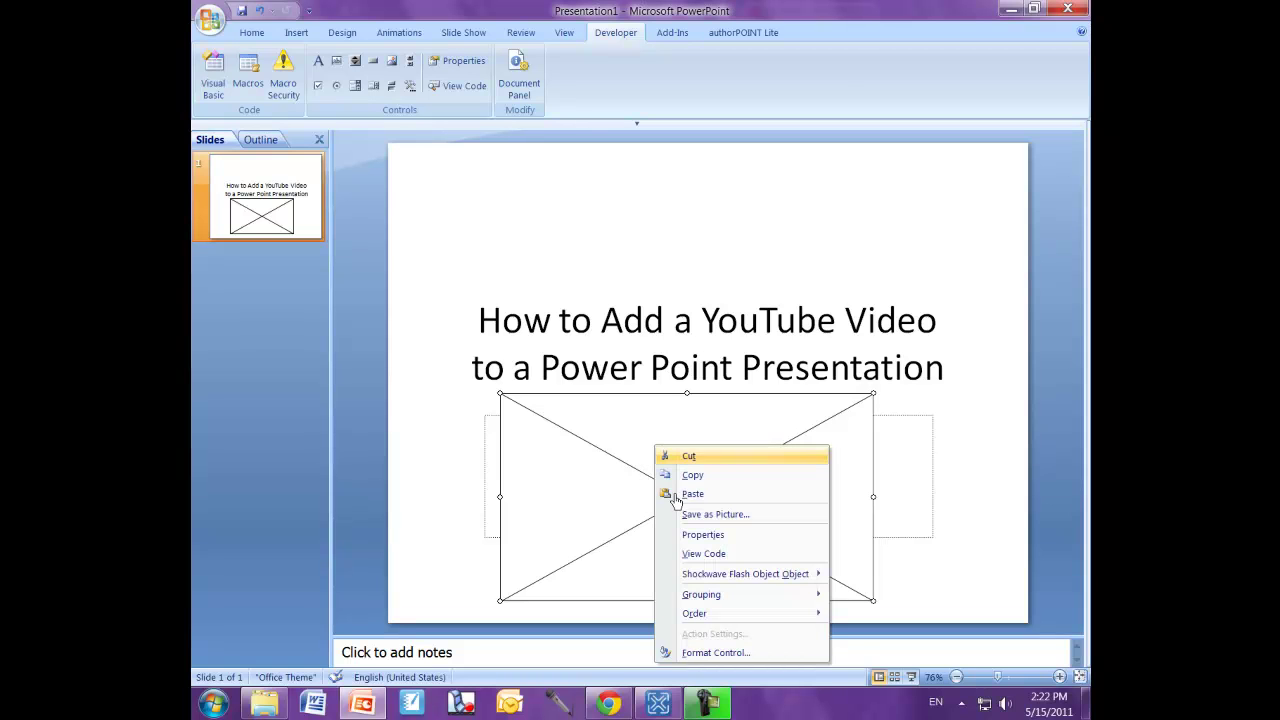
mouse_move(698, 577)
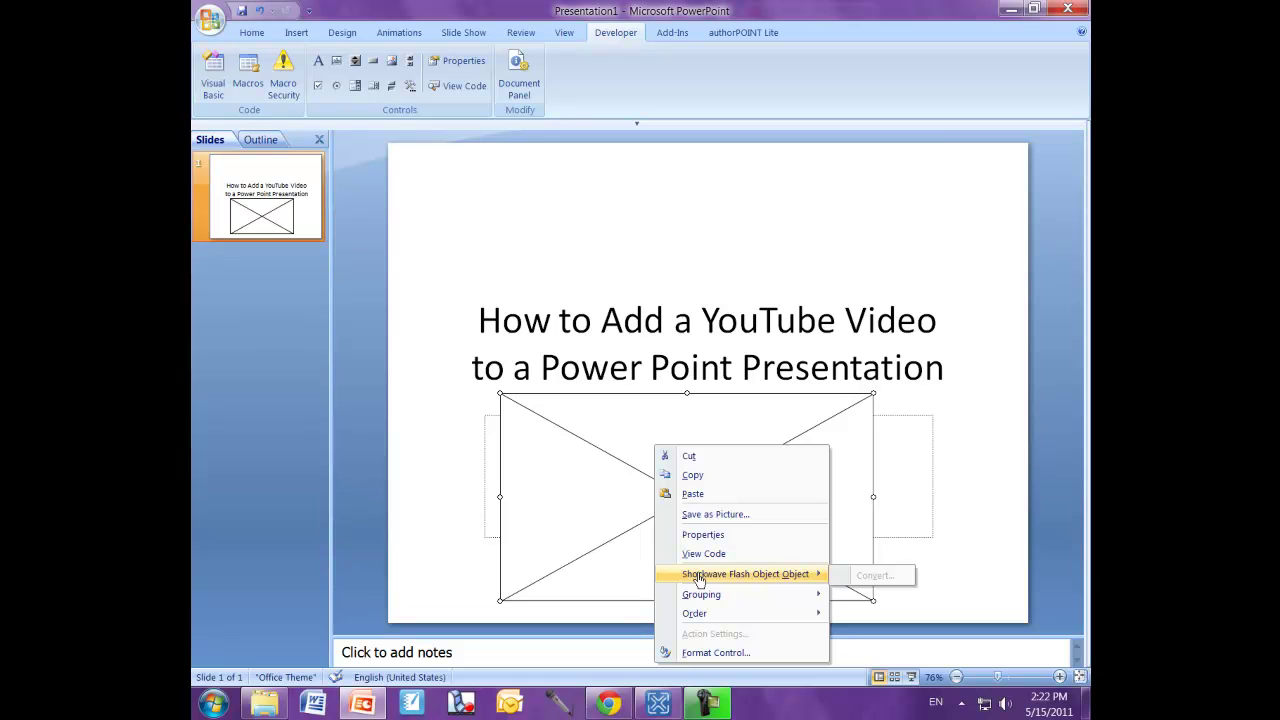
left_click(688, 535)
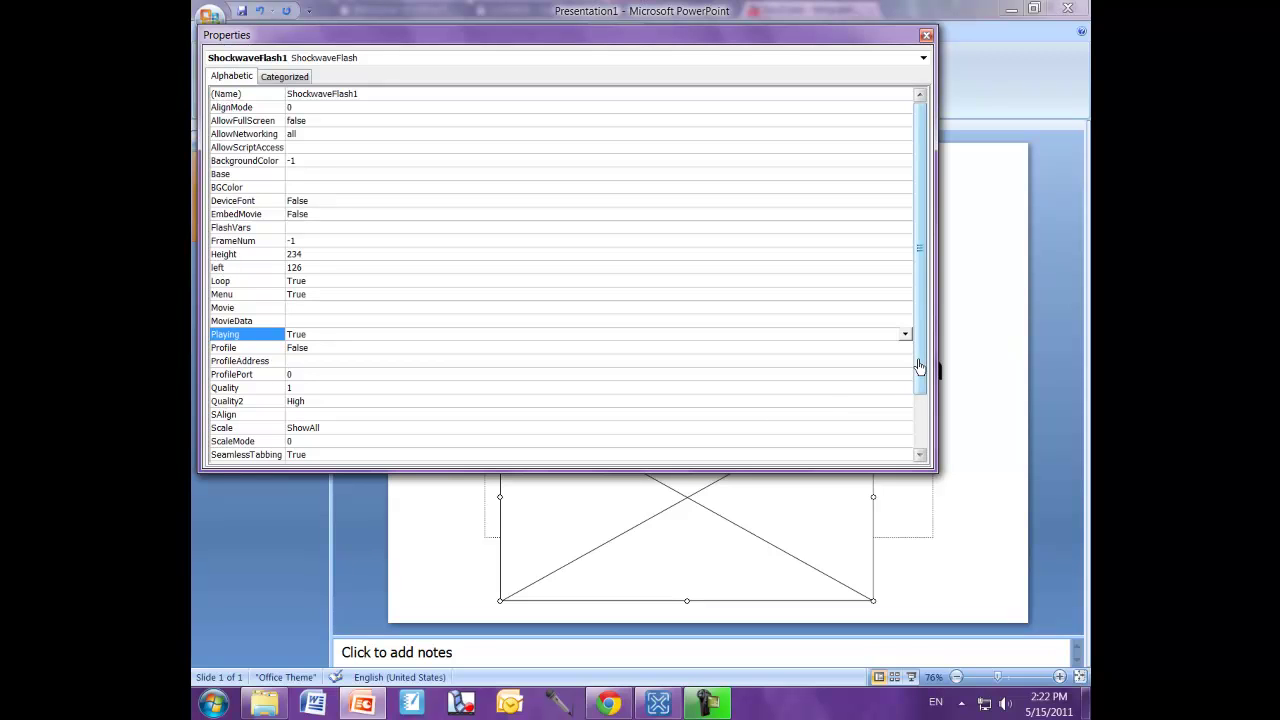
left_click_drag(919, 367, 889, 318)
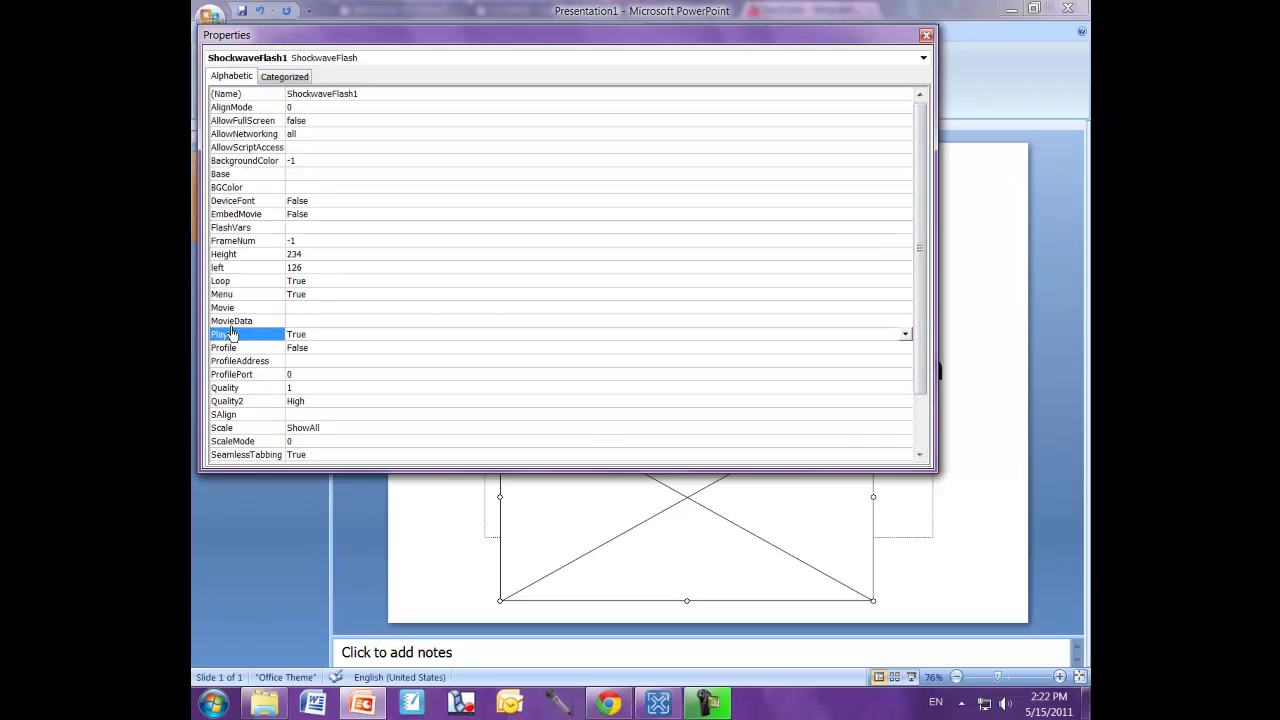
left_click(302, 309)
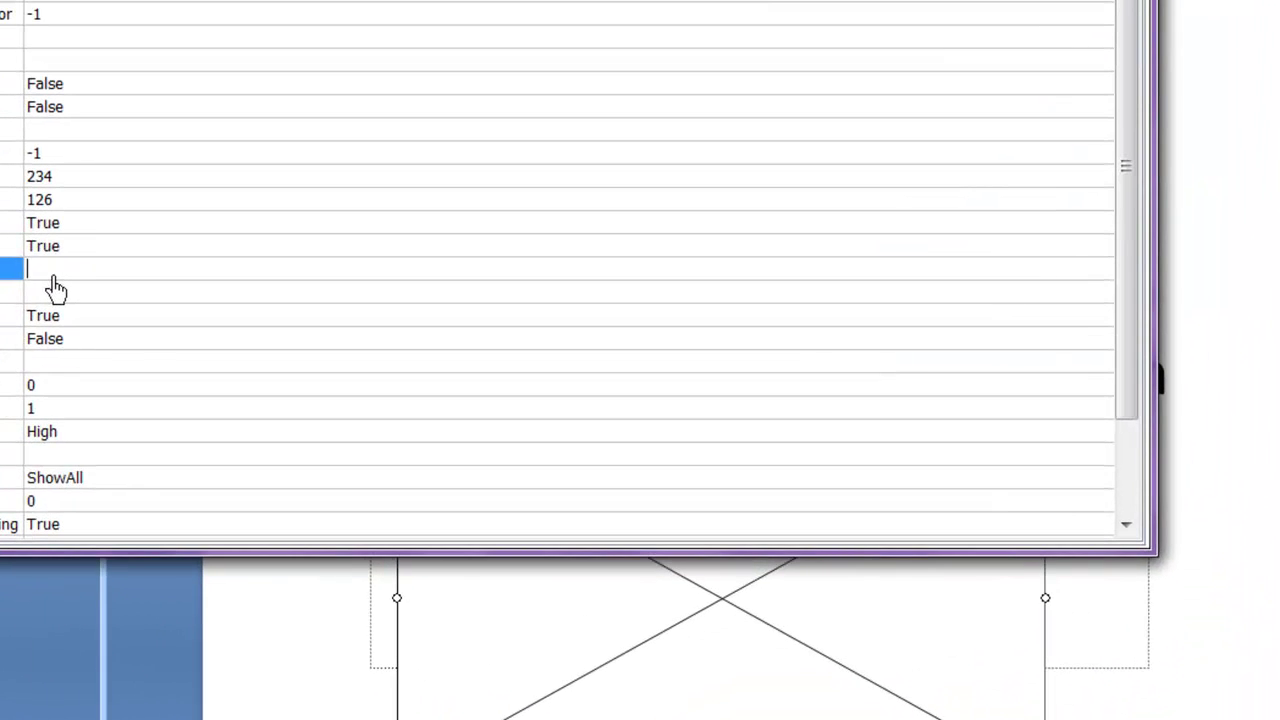
right_click(52, 277)
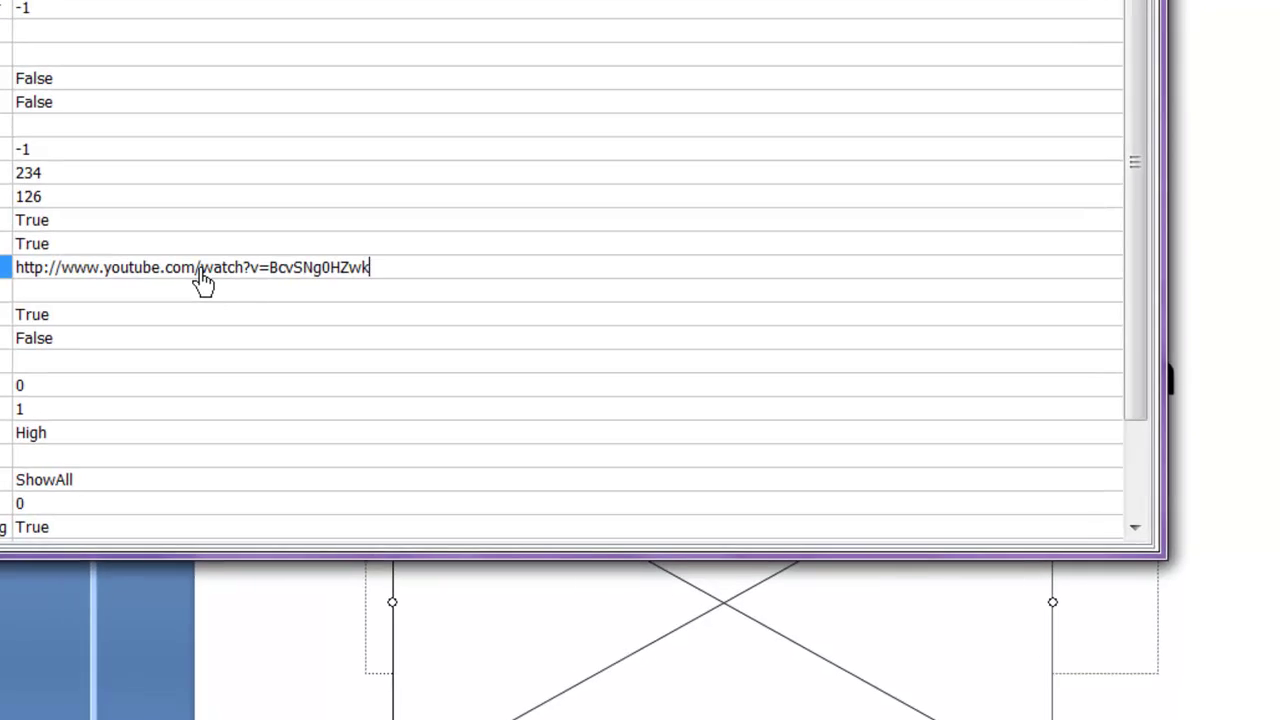
left_click_drag(207, 282, 241, 266)
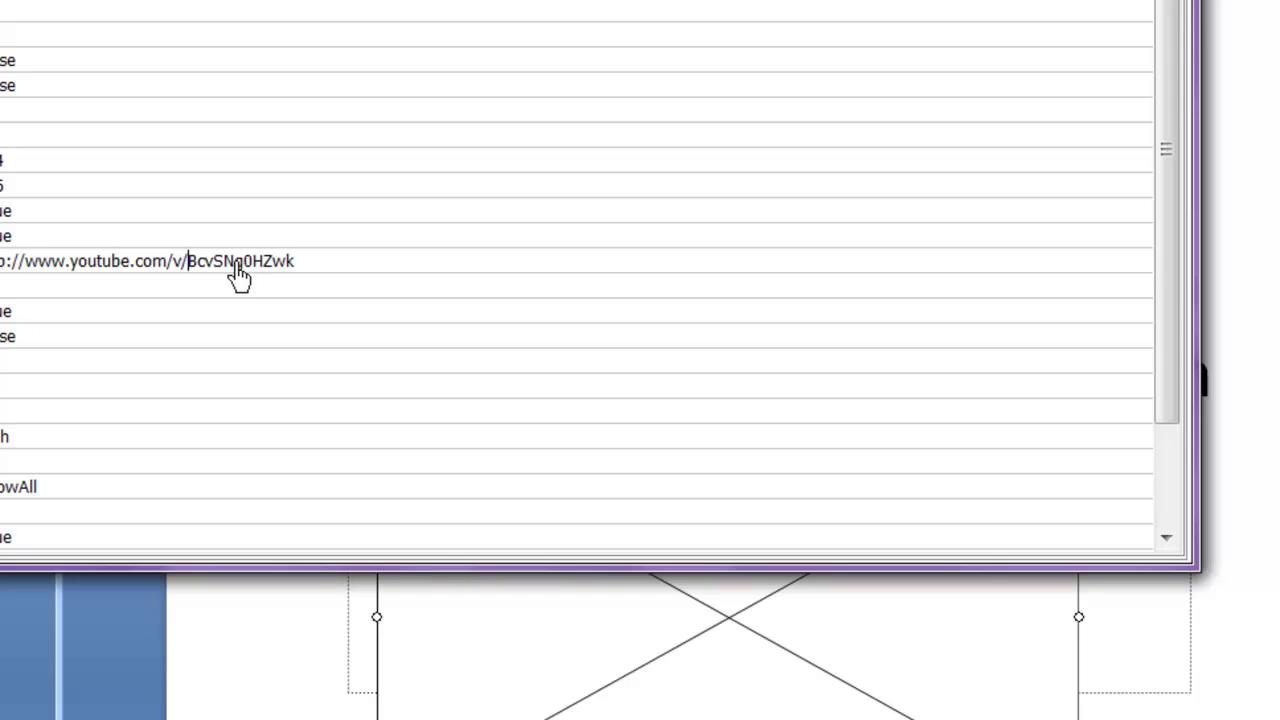
Set the Flash control's Playing and Loop properties to False.
left_click(44, 321)
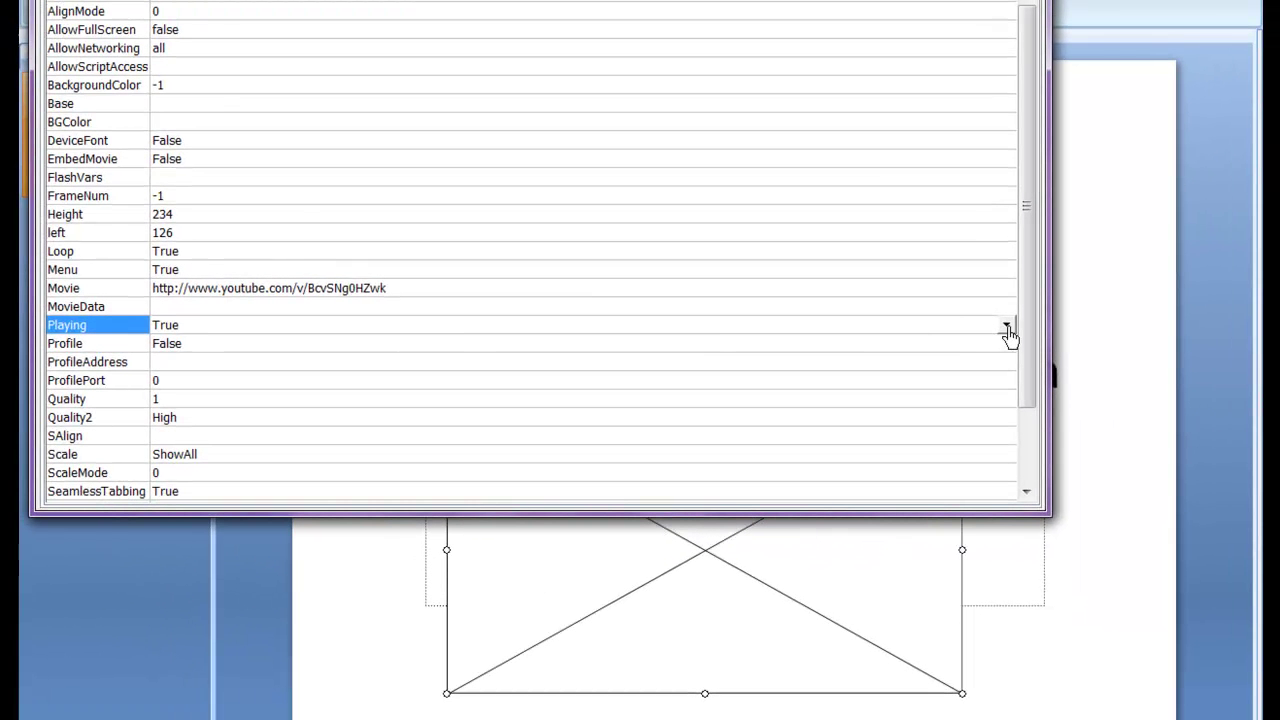
left_click(1008, 330)
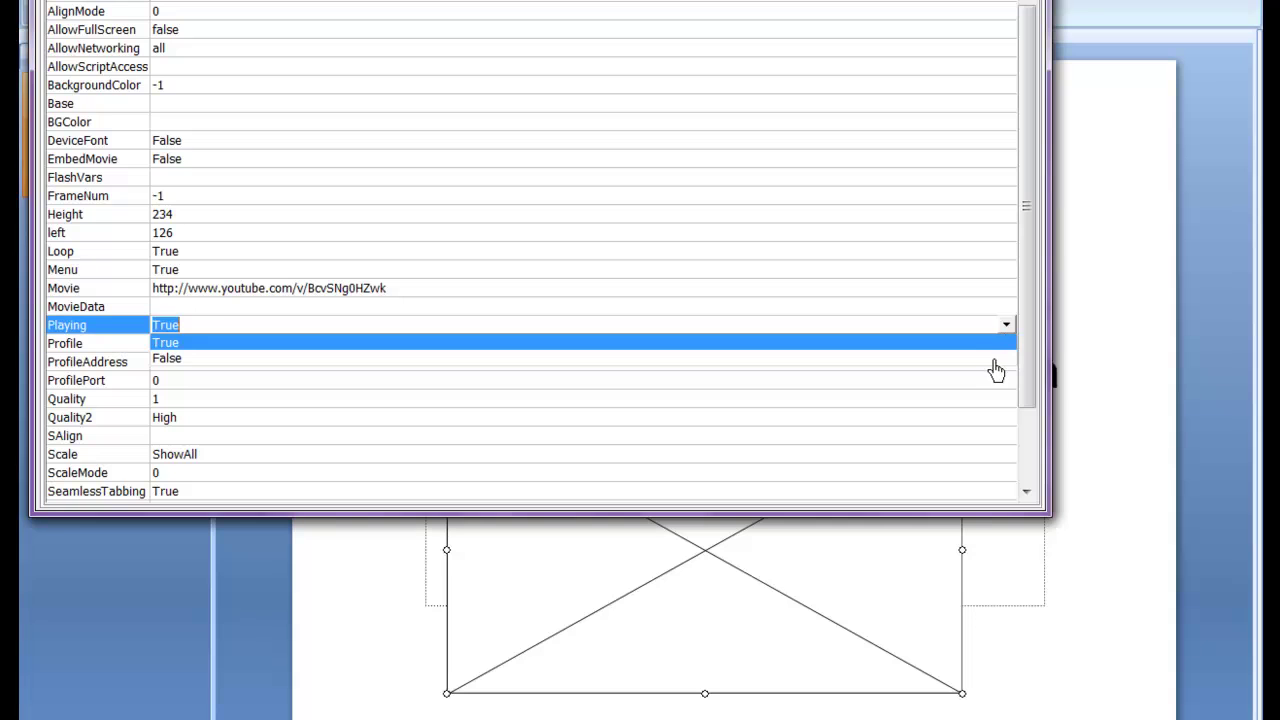
left_click(995, 362)
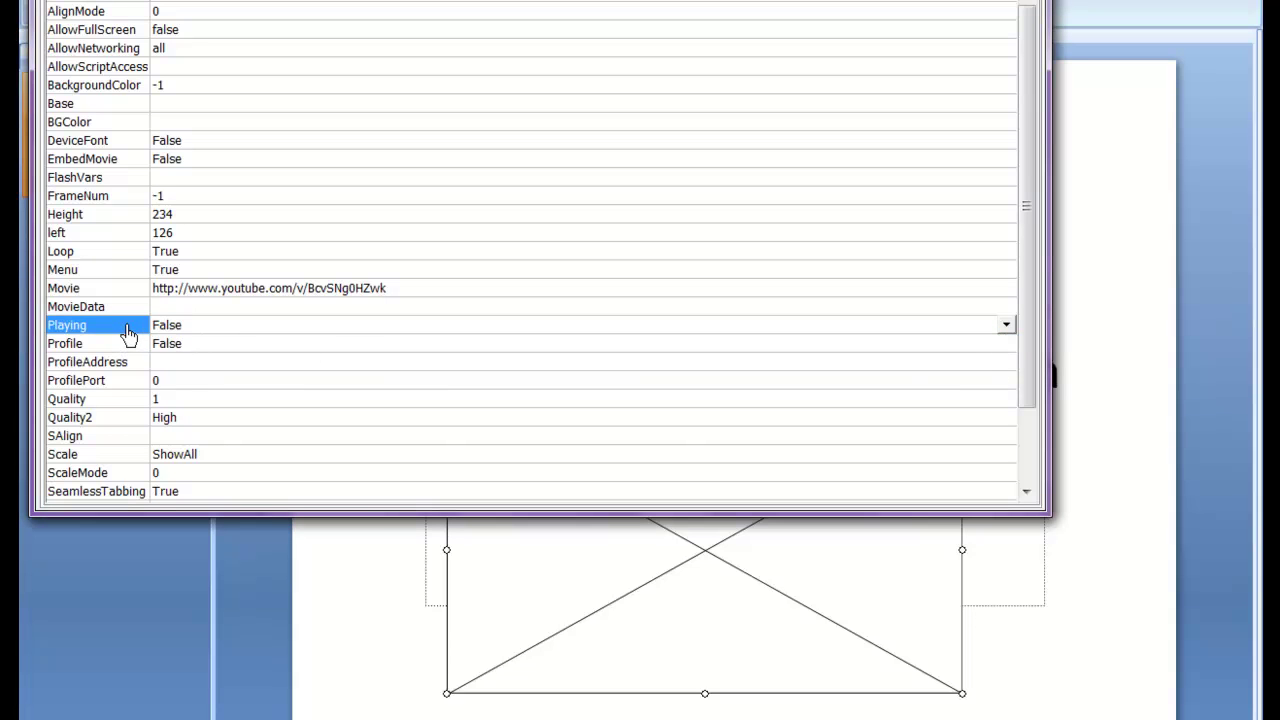
left_click(86, 254)
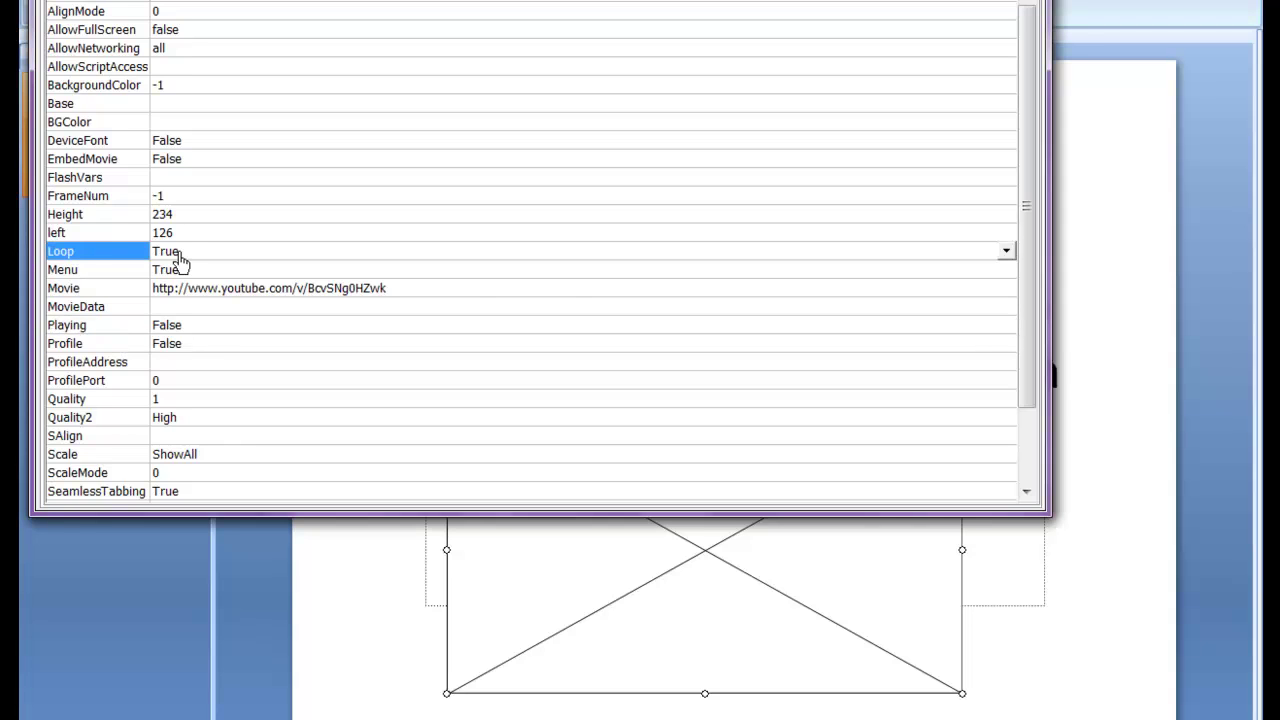
left_click(1006, 253)
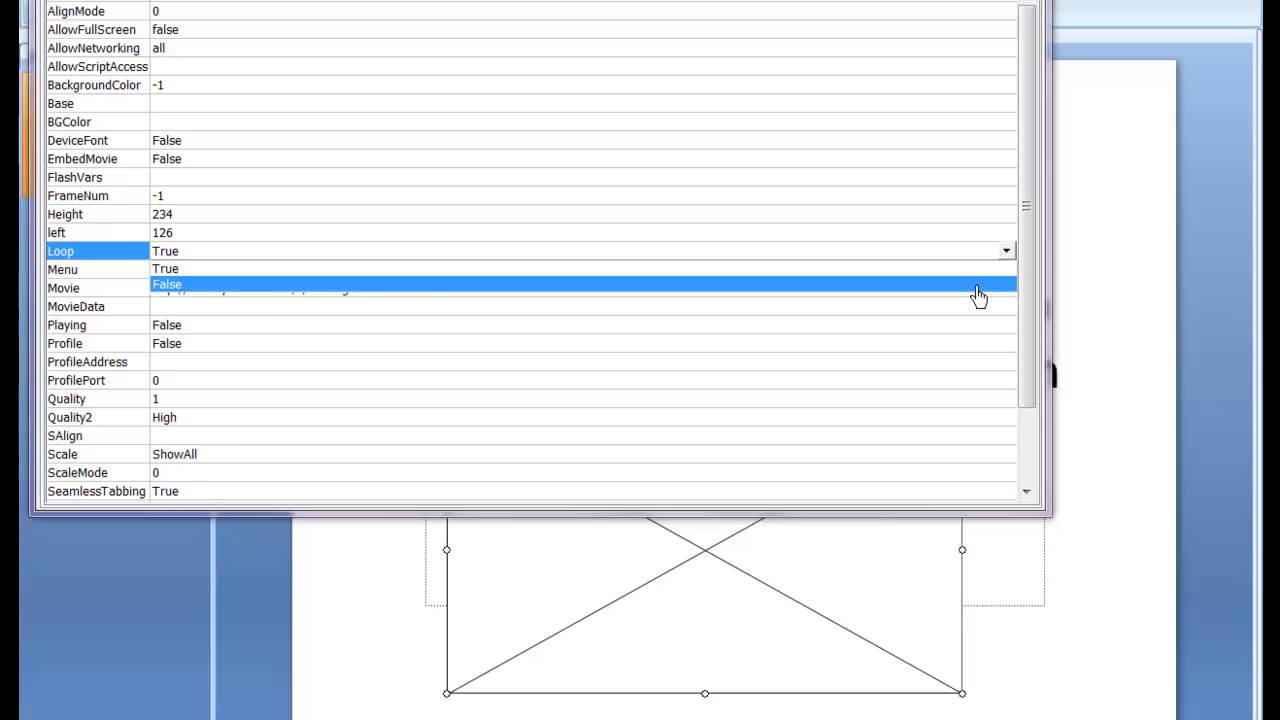
left_click(978, 286)
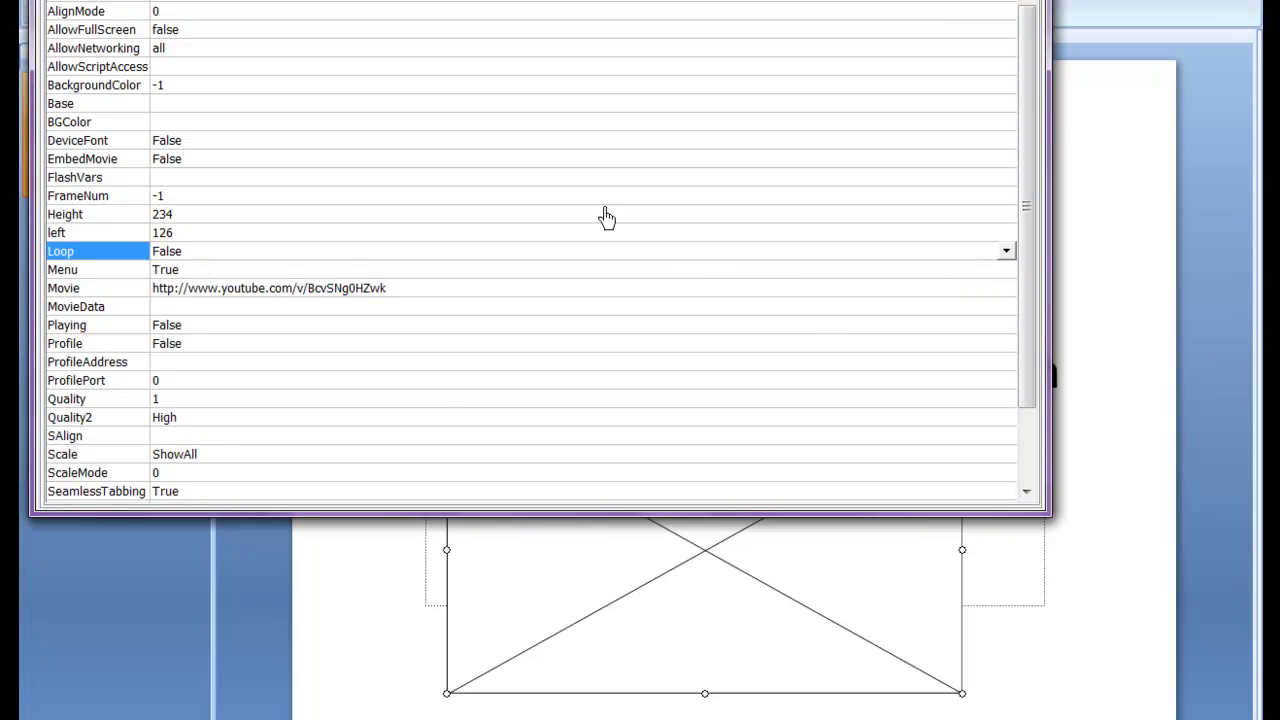
Close the Flash control's properties and preview the slide with the embedded YouTube video as a slide show.
left_click(1035, 0)
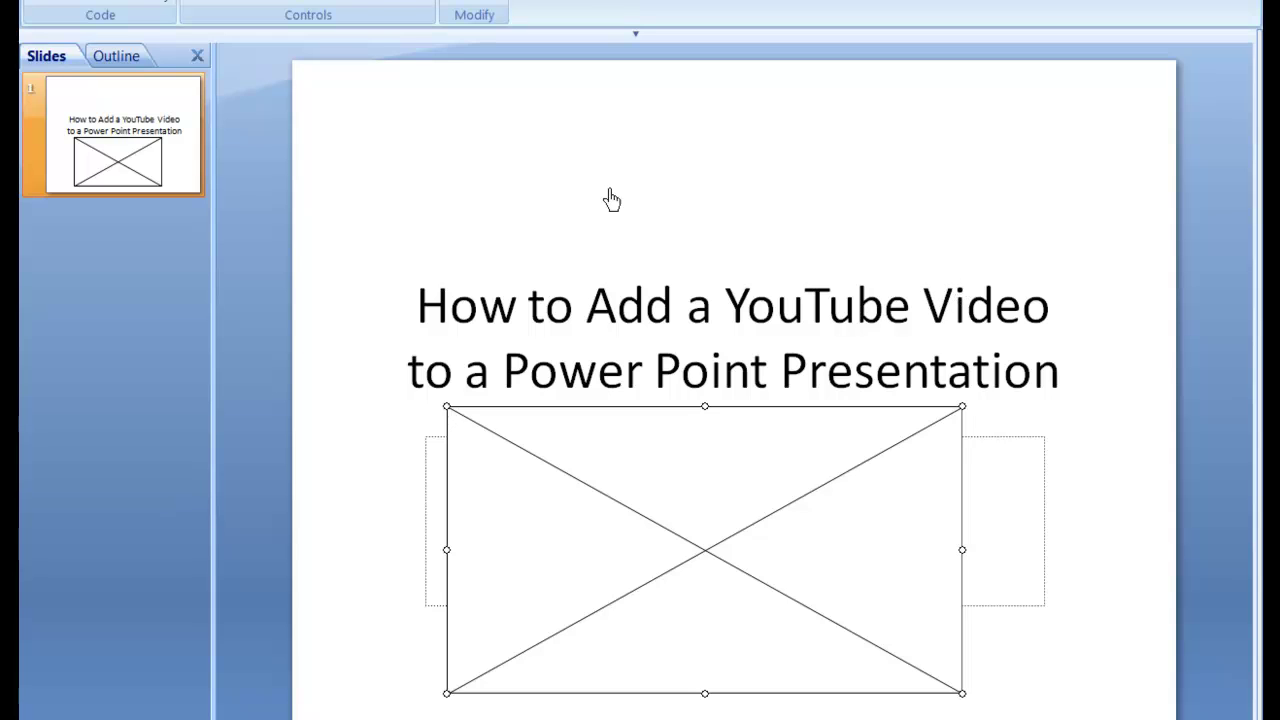
scroll(640, 12, "up", 3)
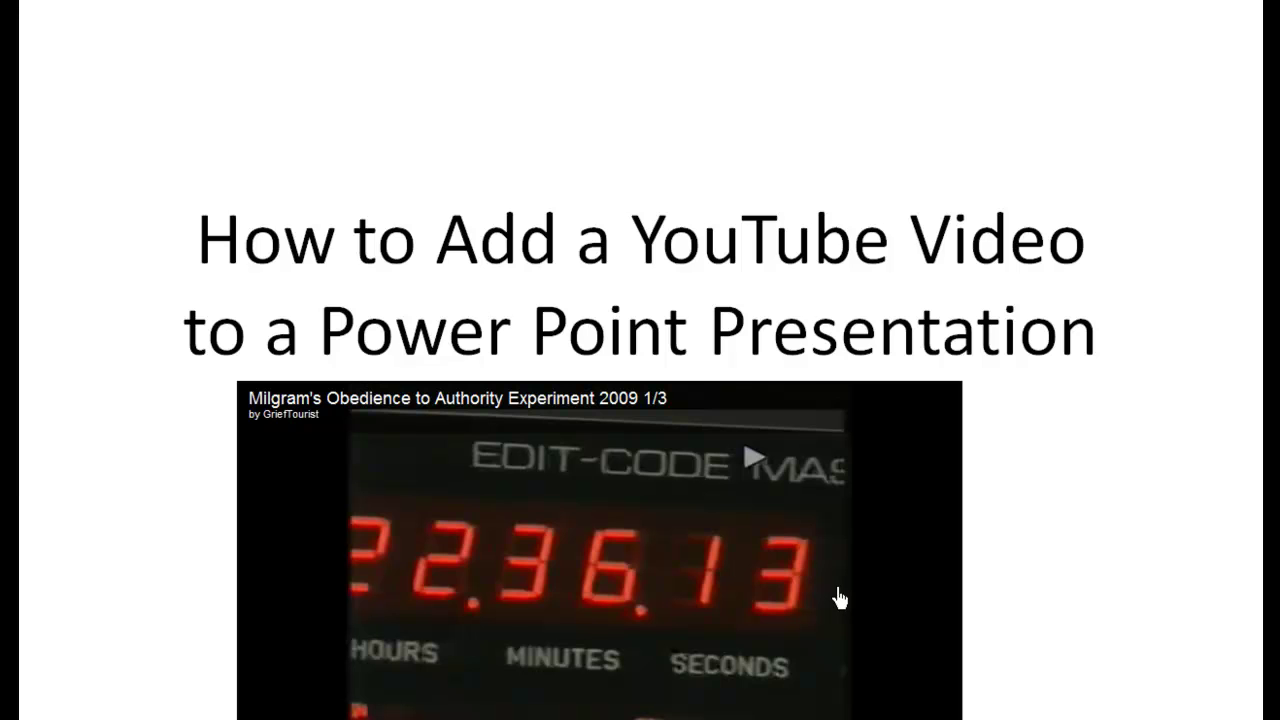
key("Escape")
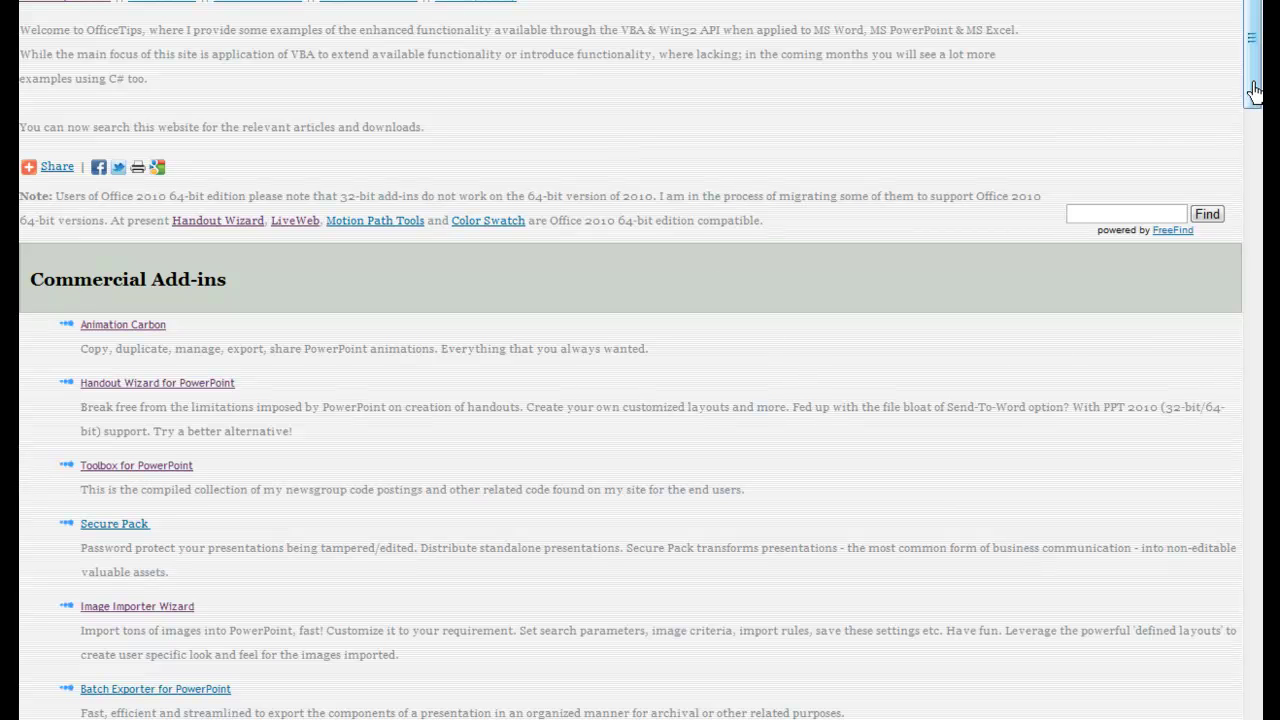
Switch to Chrome and open the YouTube Video Add-in page from the Free Add-ins list on the OfficeTips site.
left_click_drag(1252, 100, 1256, 716)
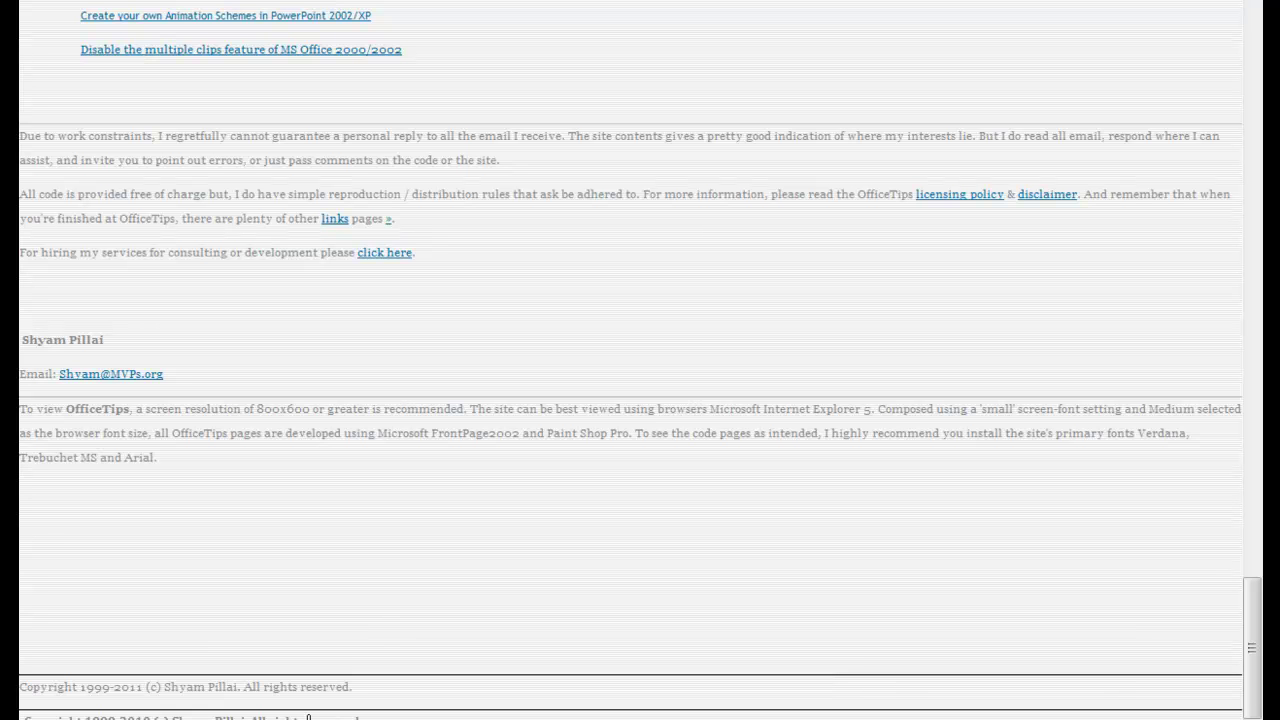
left_click_drag(1256, 700, 1258, 85)
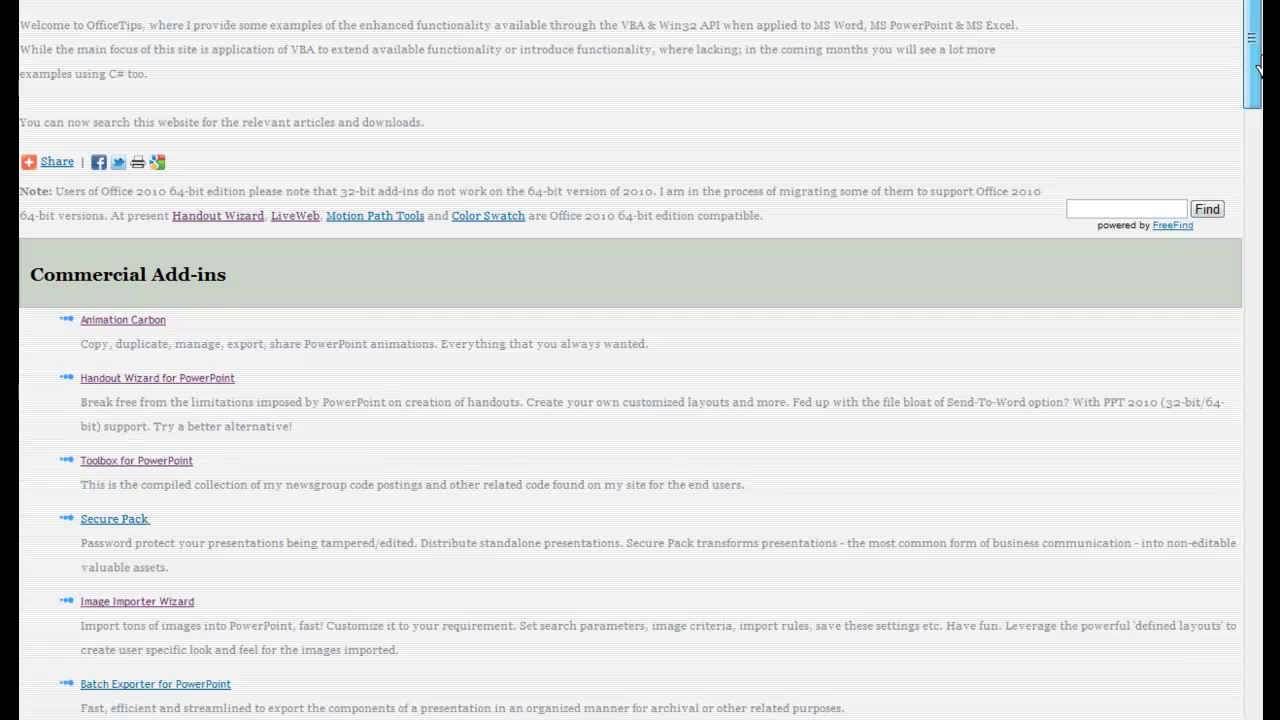
scroll(1258, 95, "down", 2)
scroll(1258, 95, "up", 1)
scroll(1258, 95, "up", 1)
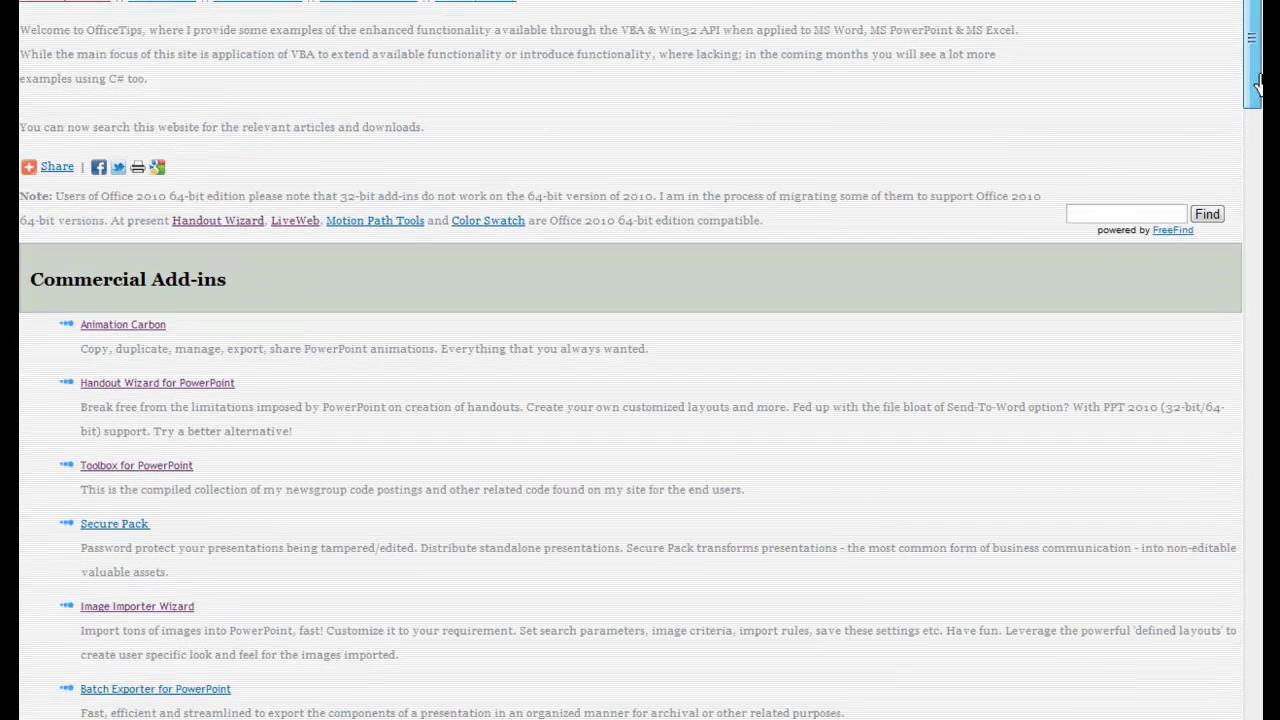
scroll(1257, 130, "down", 5)
scroll(1256, 182, "down", 5)
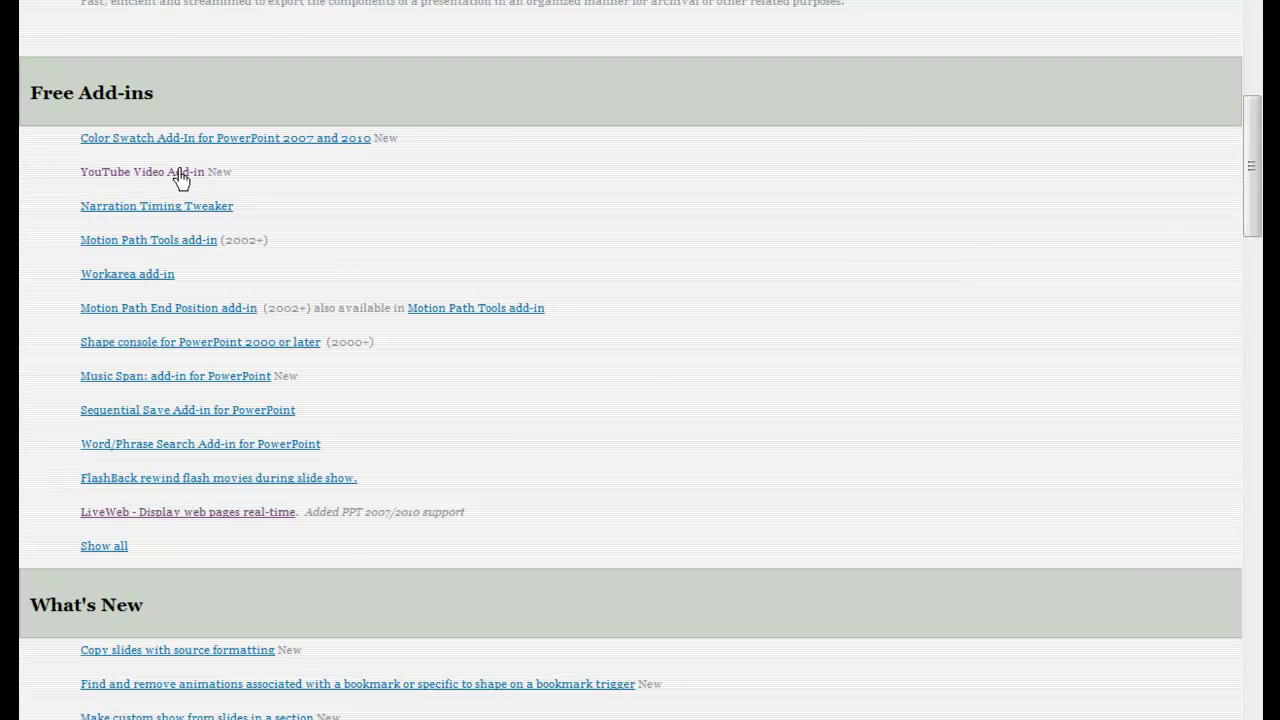
left_click(181, 174)
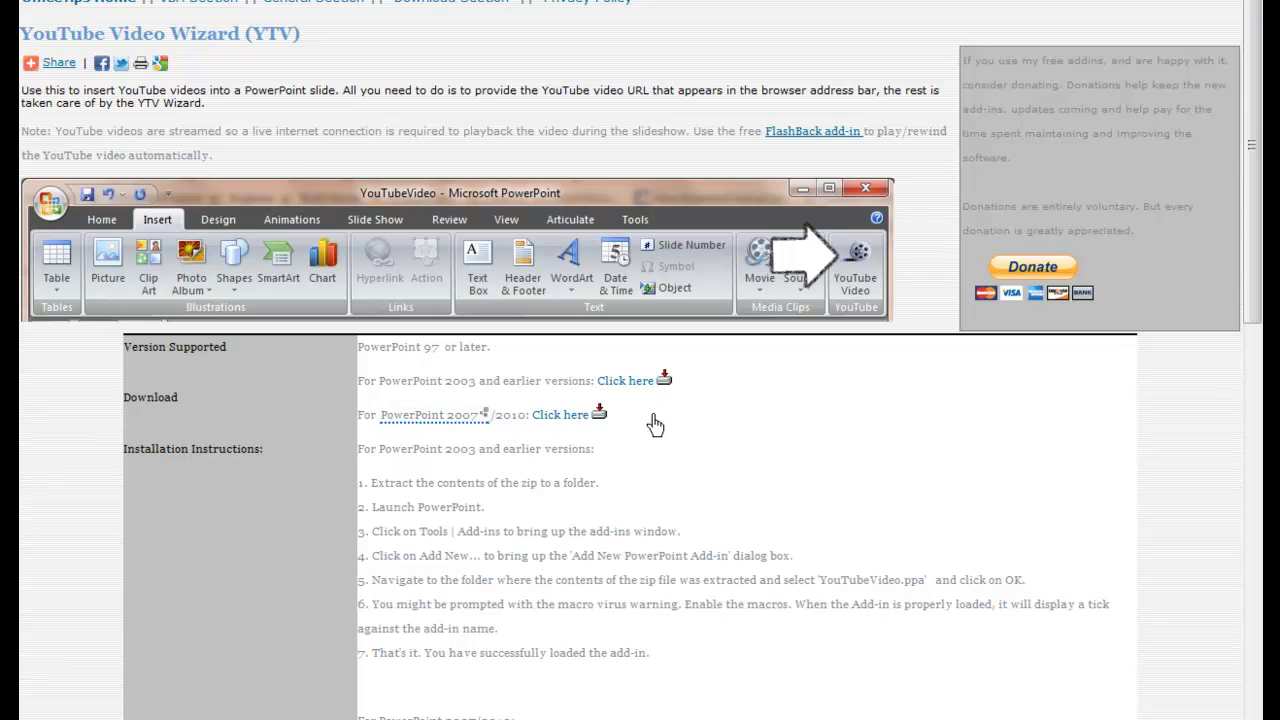
Download the YouTube Video Wizard for PowerPoint 2007/2010 to the Desktop as the zip file YouTubeVideo2k7.
right_click(569, 413)
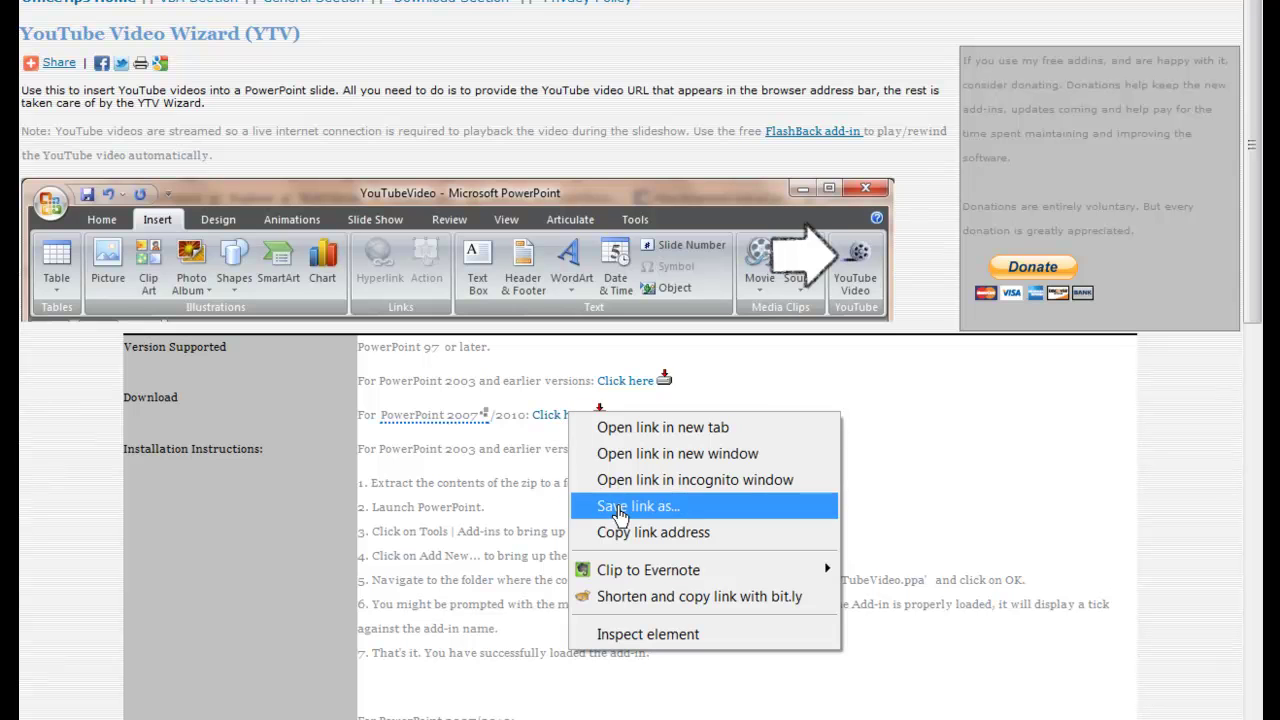
left_click(620, 510)
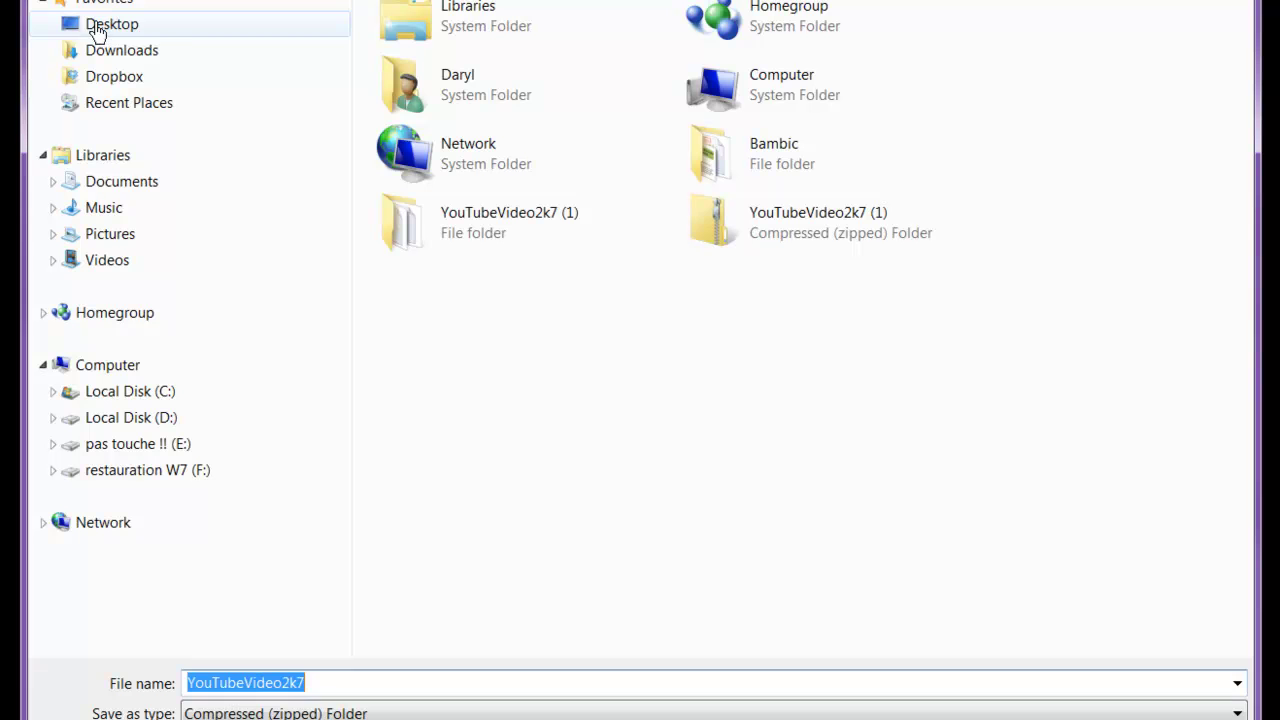
left_click(97, 30)
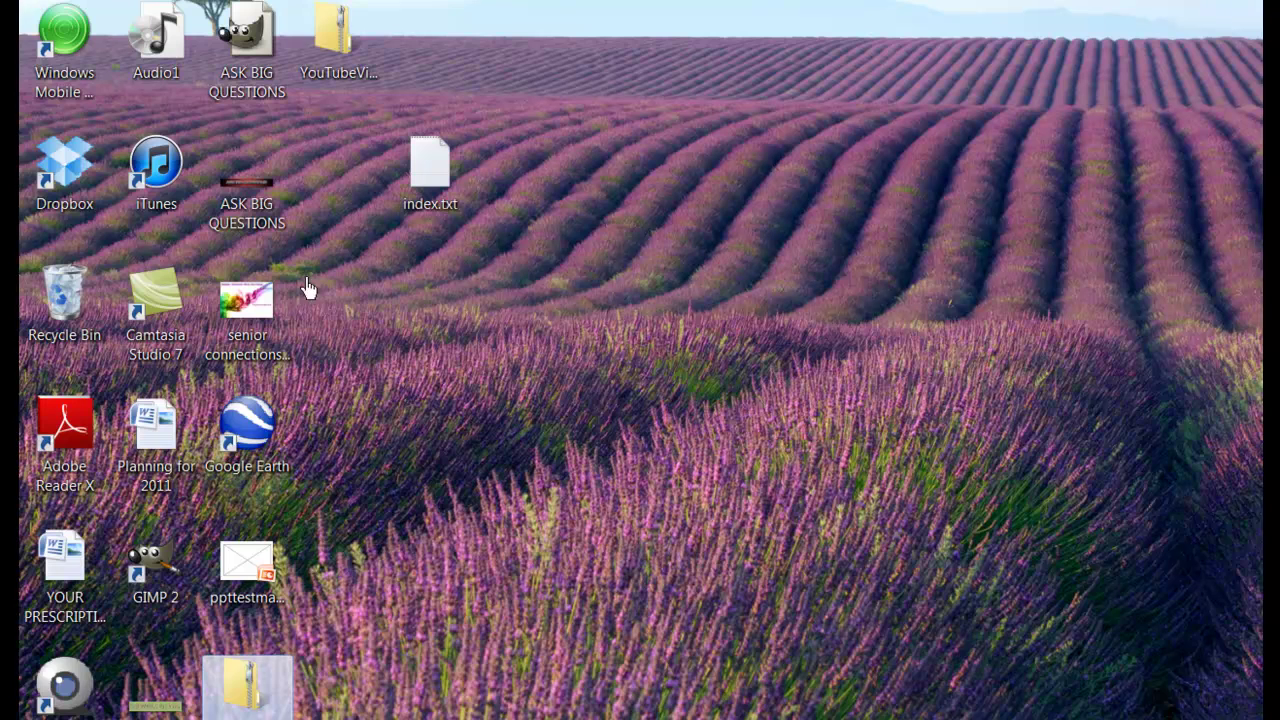
Extract the YouTubeVideo2k7 zip file into a YouTubeVideo2k7 folder on the Desktop and select the extracted add-in file.
mouse_move(330, 38)
mouse_move(342, 98)
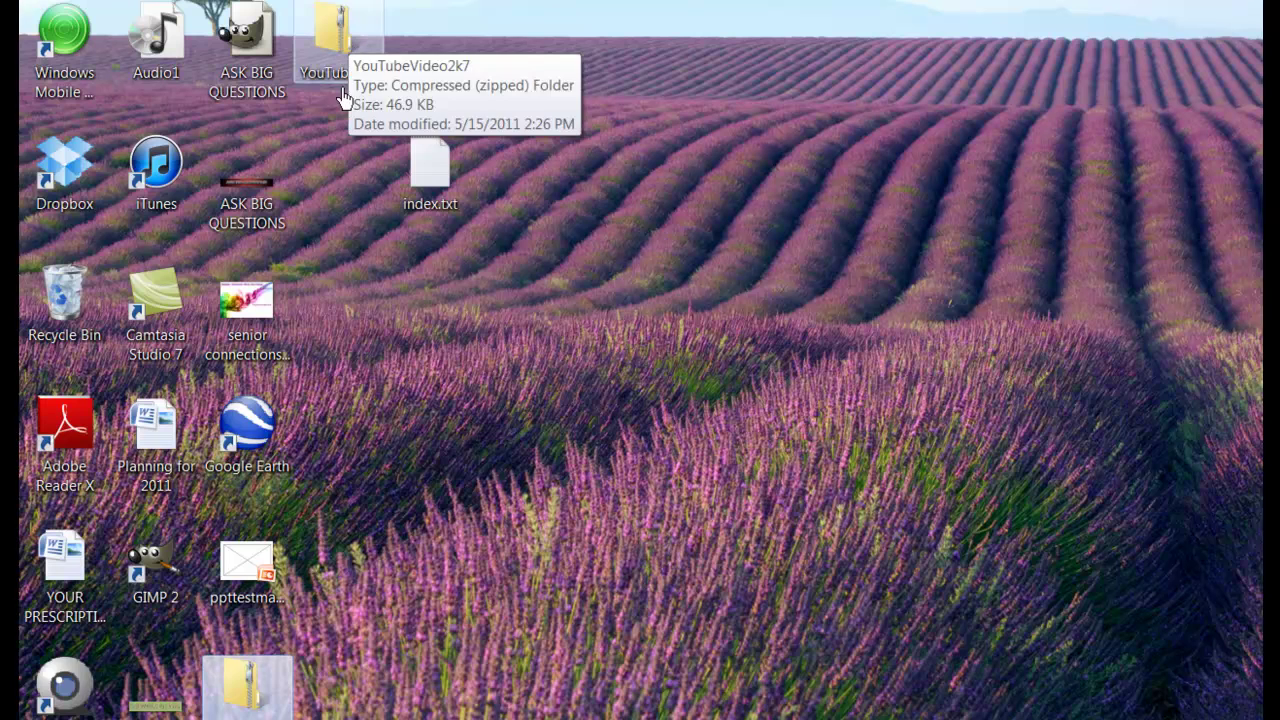
right_click(331, 46)
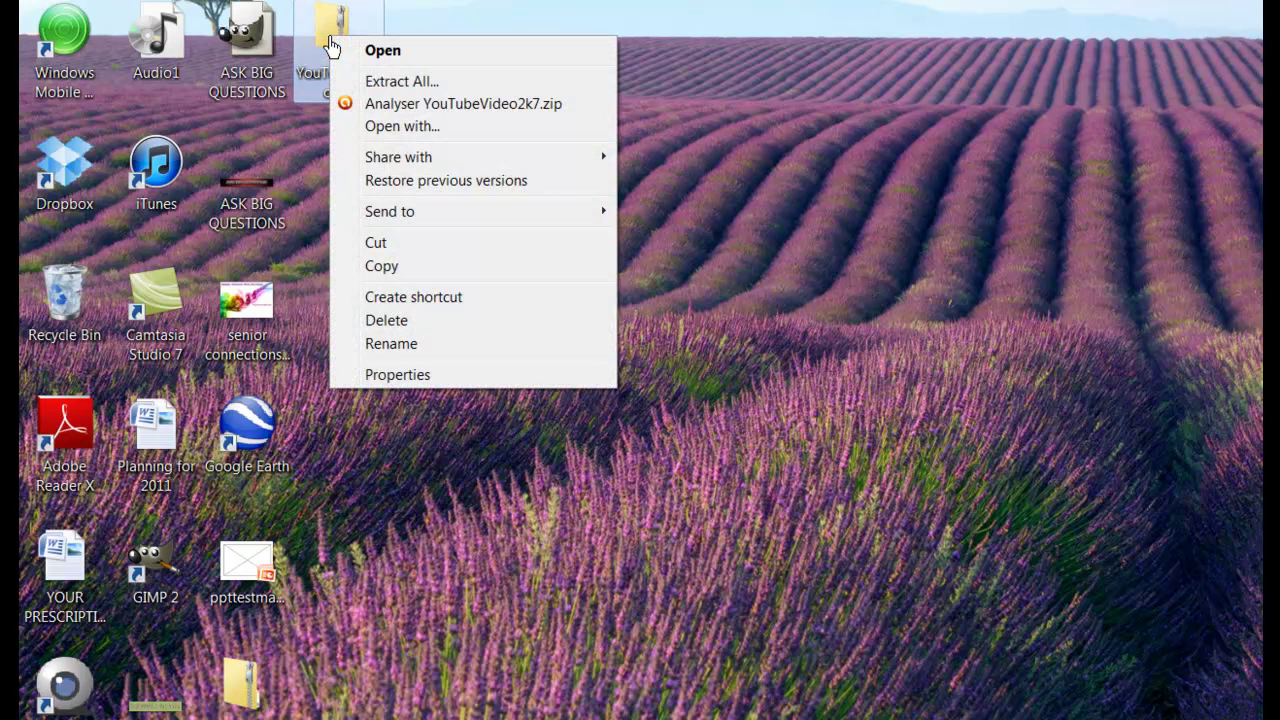
left_click(369, 86)
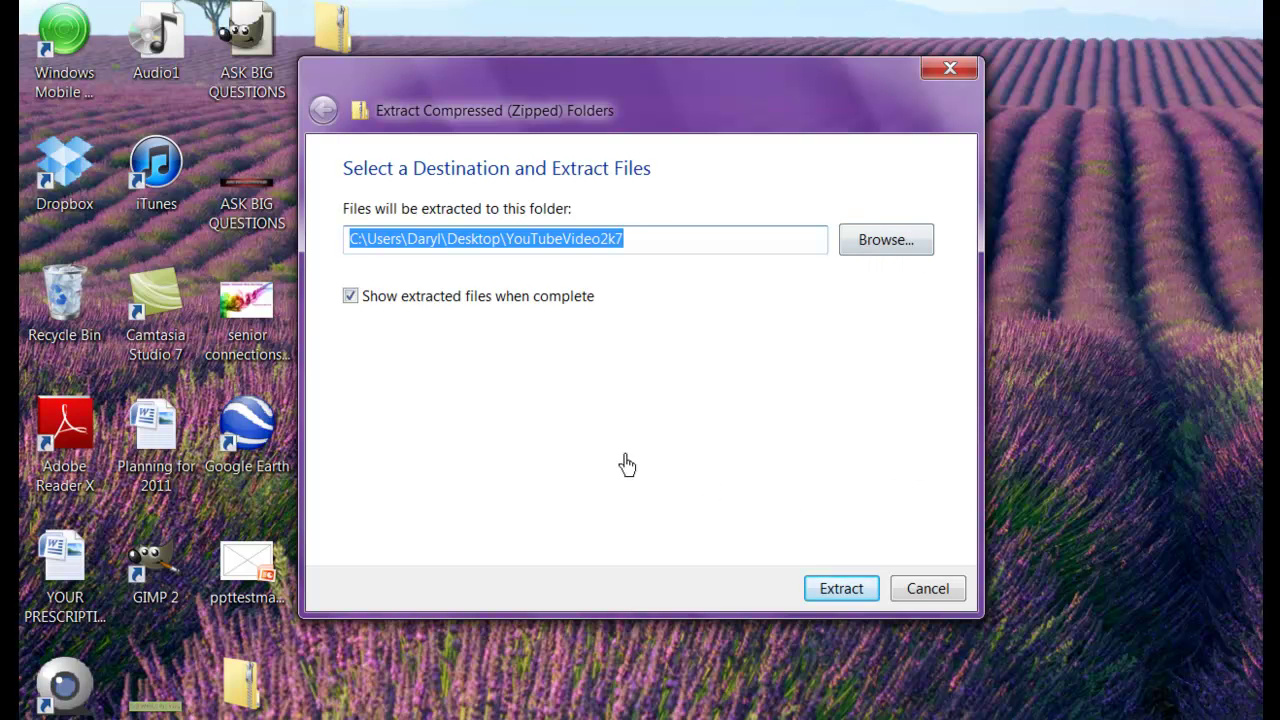
left_click(841, 589)
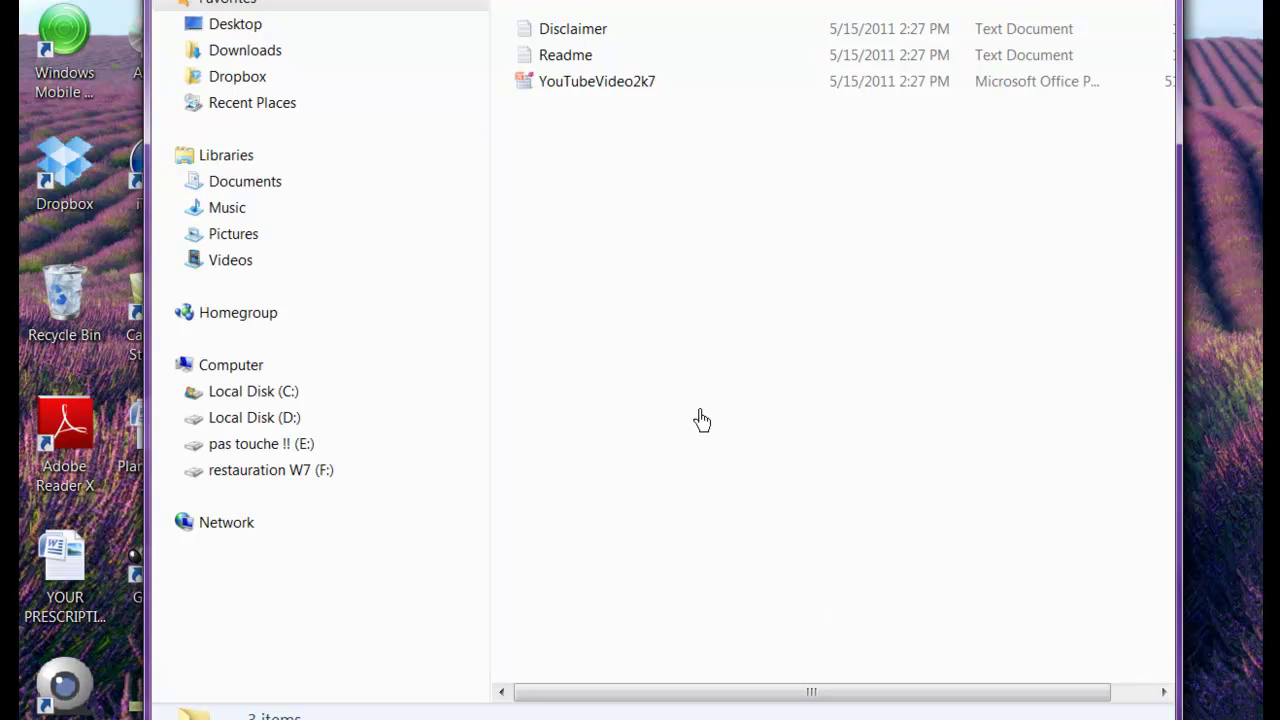
left_click(563, 90)
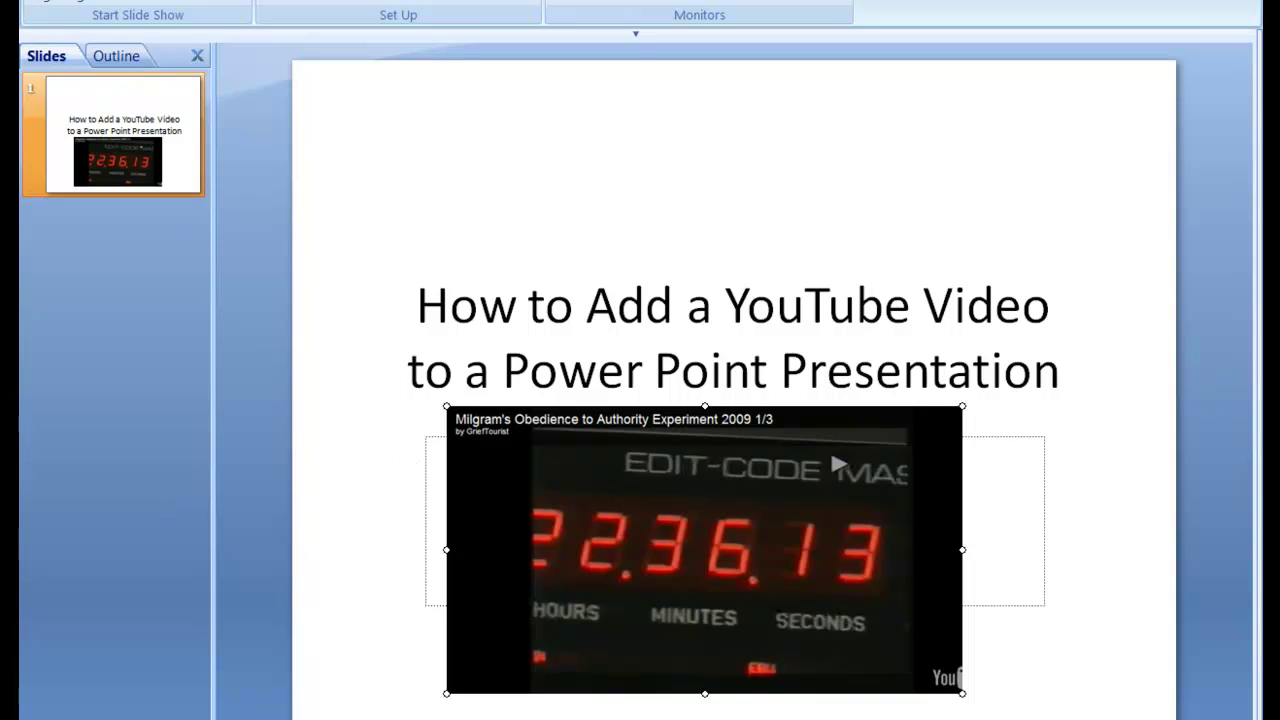
Return to PowerPoint and open the management dialog for PowerPoint Add-ins through the program options.
key("alt+h")
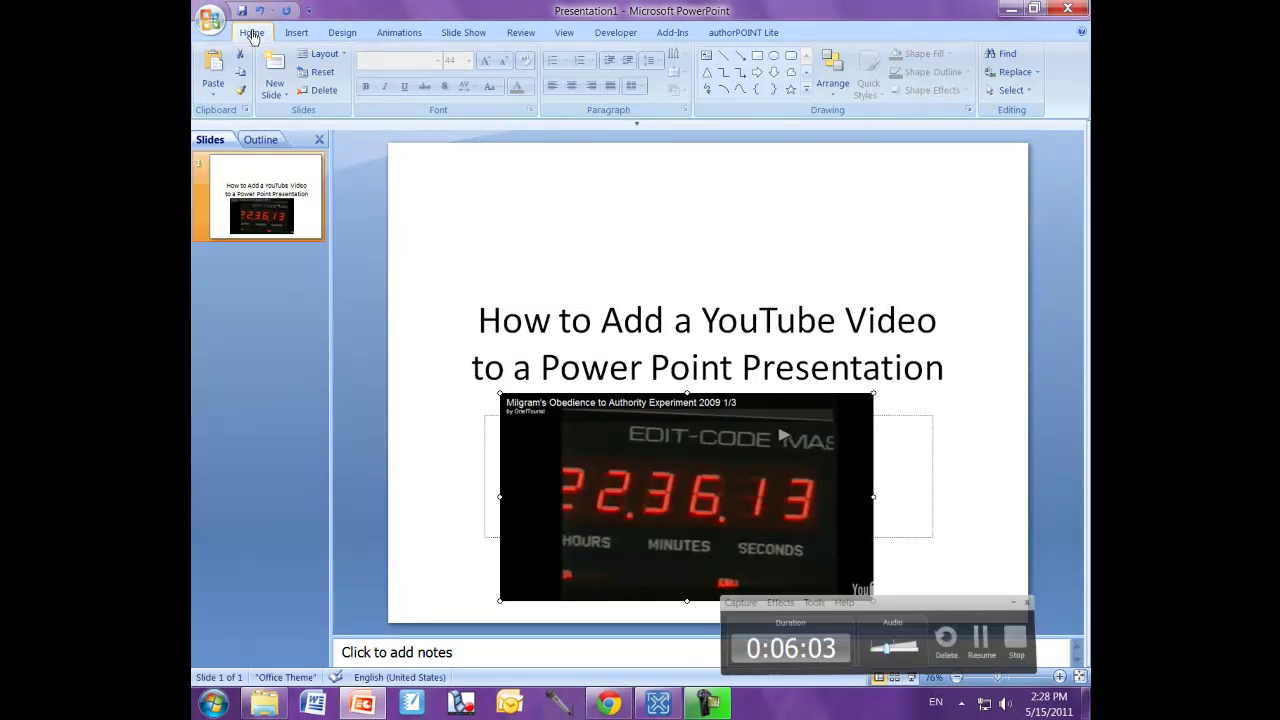
left_click(207, 20)
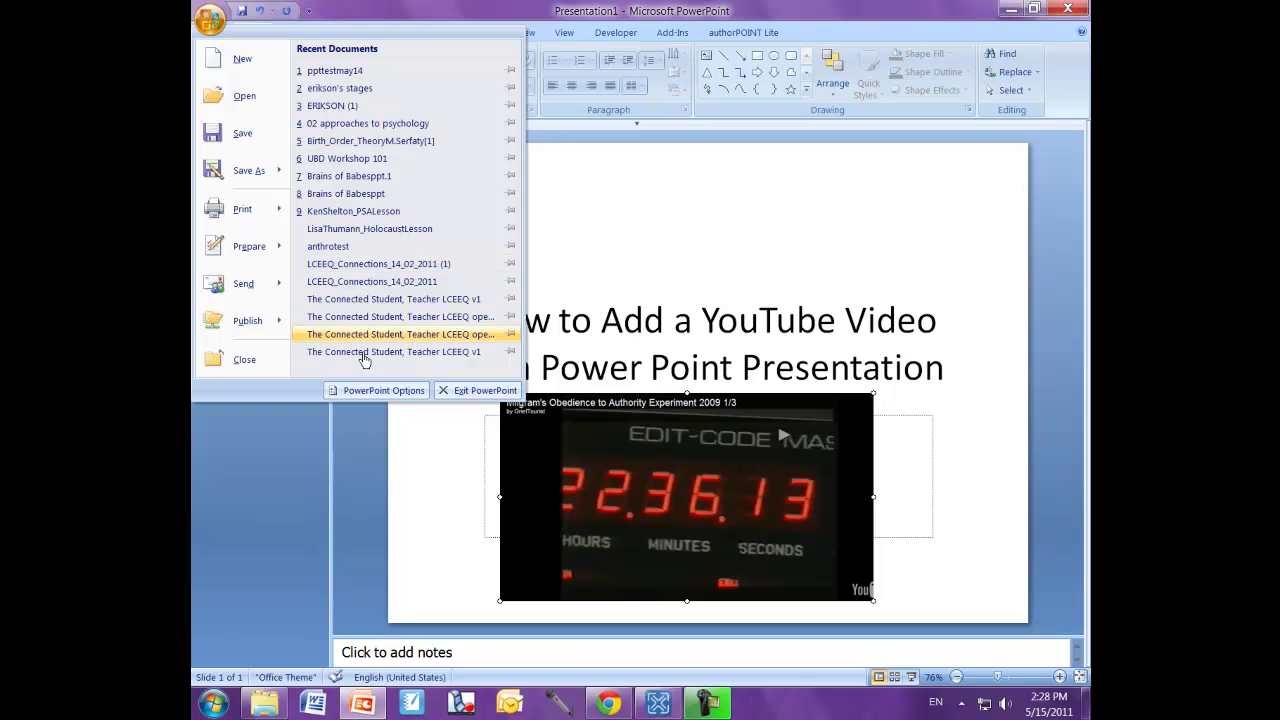
left_click(385, 391)
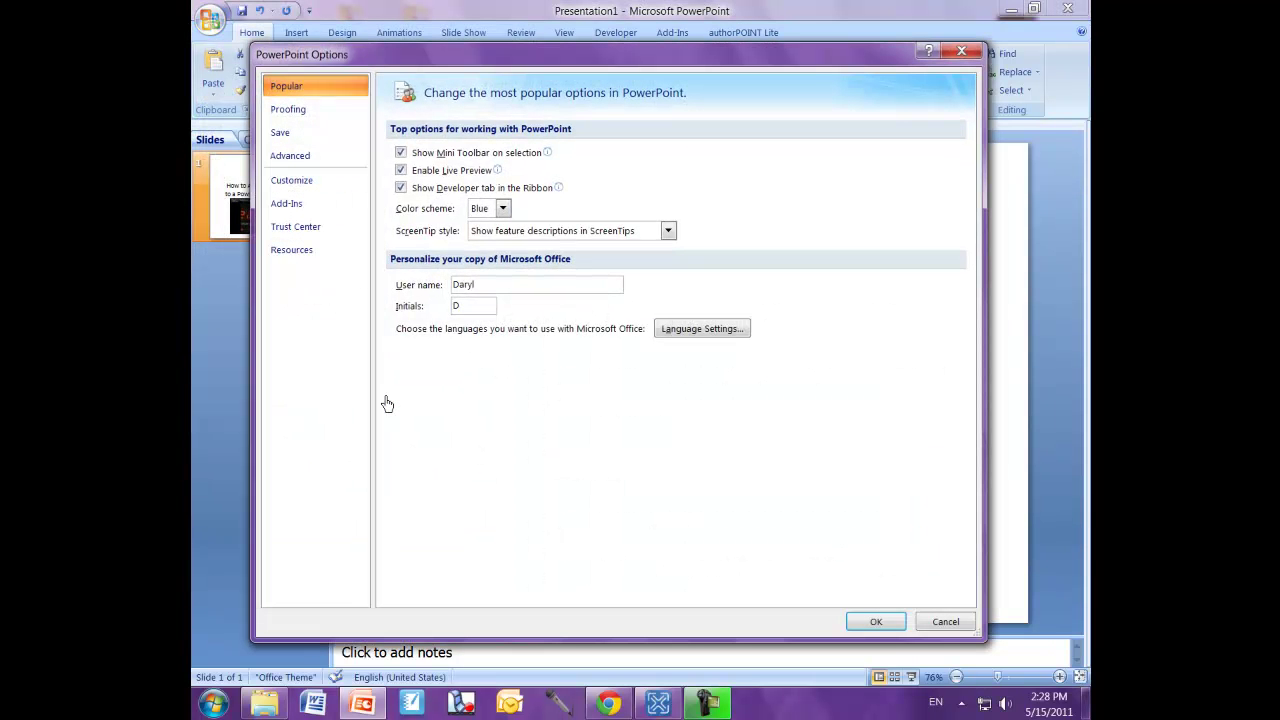
left_click(272, 207)
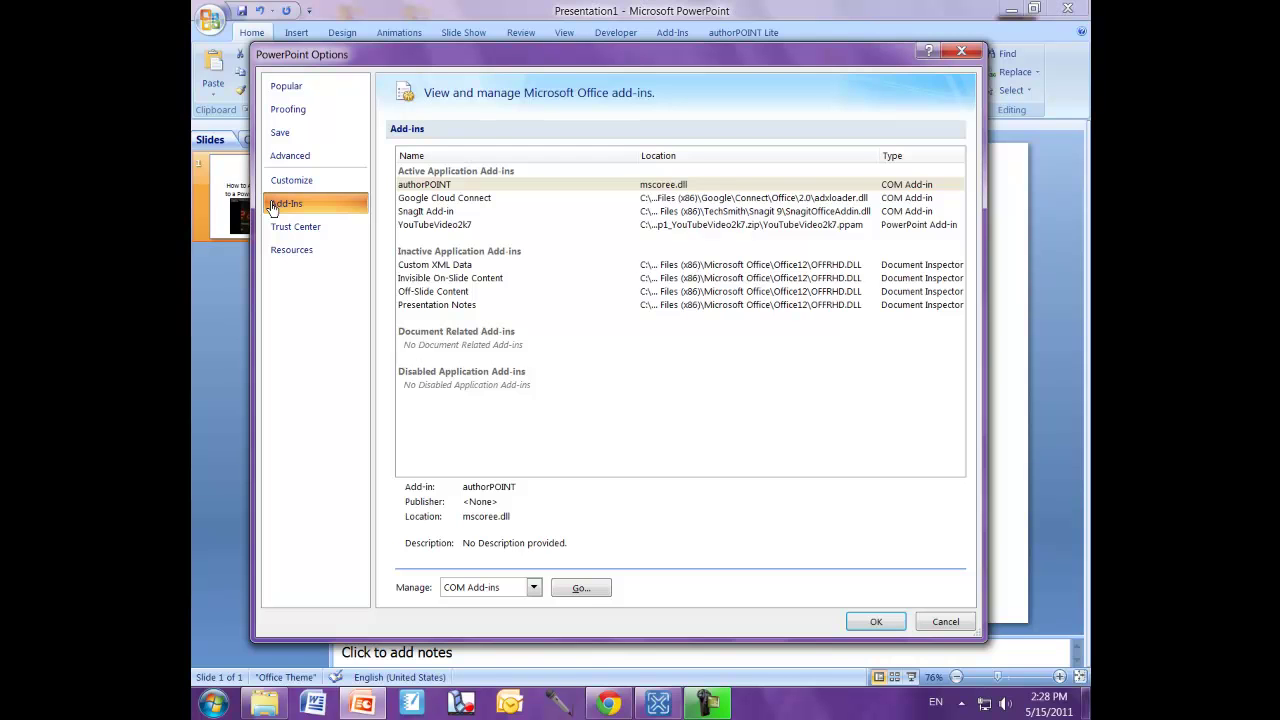
left_click(535, 589)
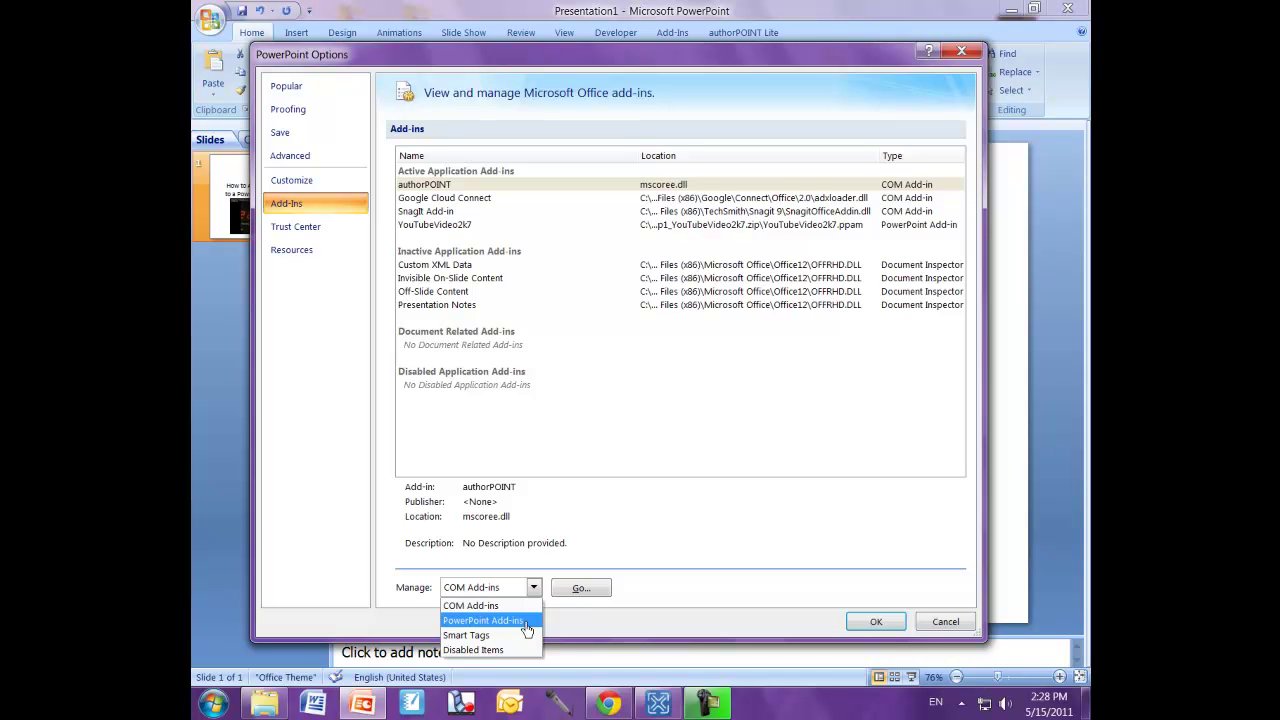
left_click(484, 620)
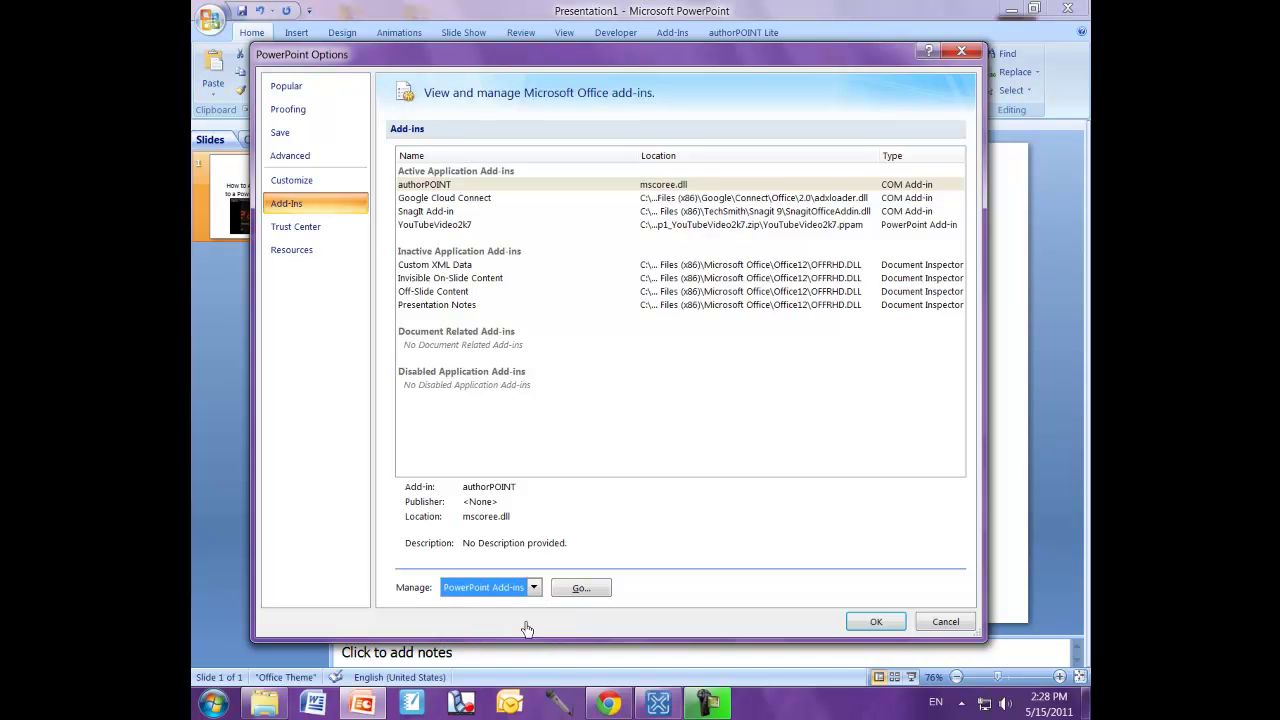
left_click(574, 588)
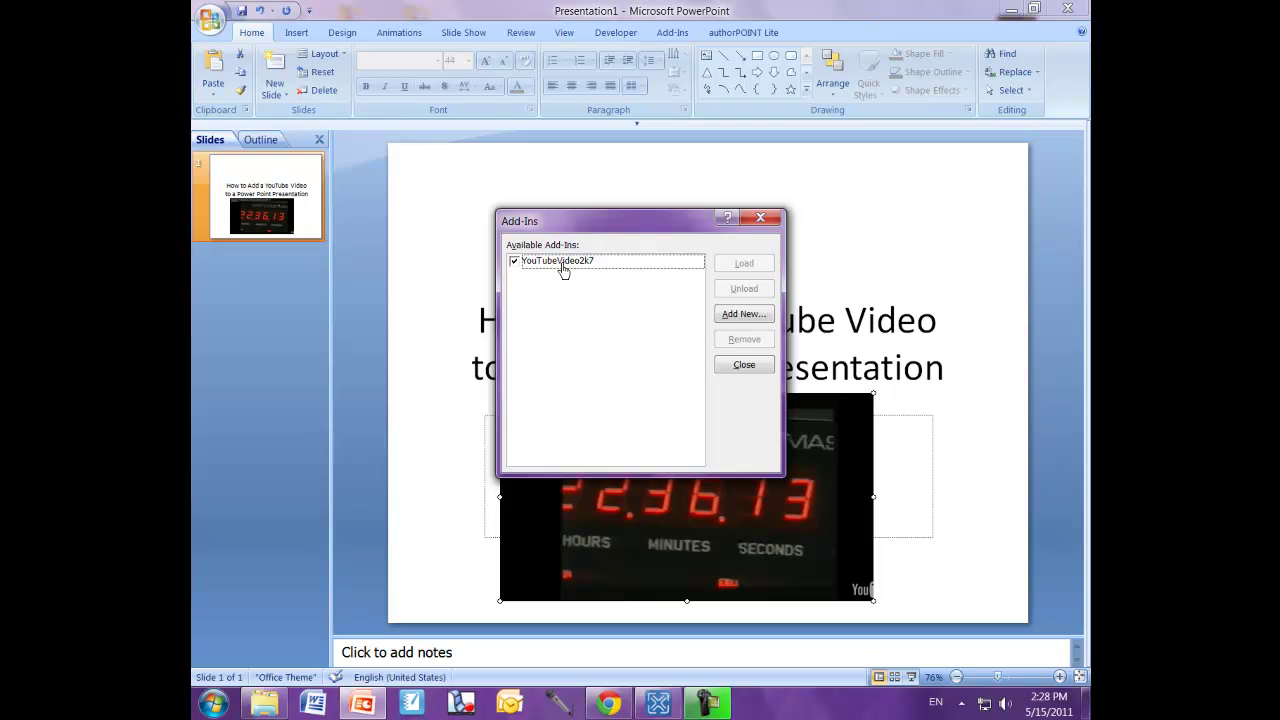
Add the YouTubeVideo2k7 add-in from the YouTubeVideo2k7 folder on the Desktop and enable its macros.
left_click(744, 314)
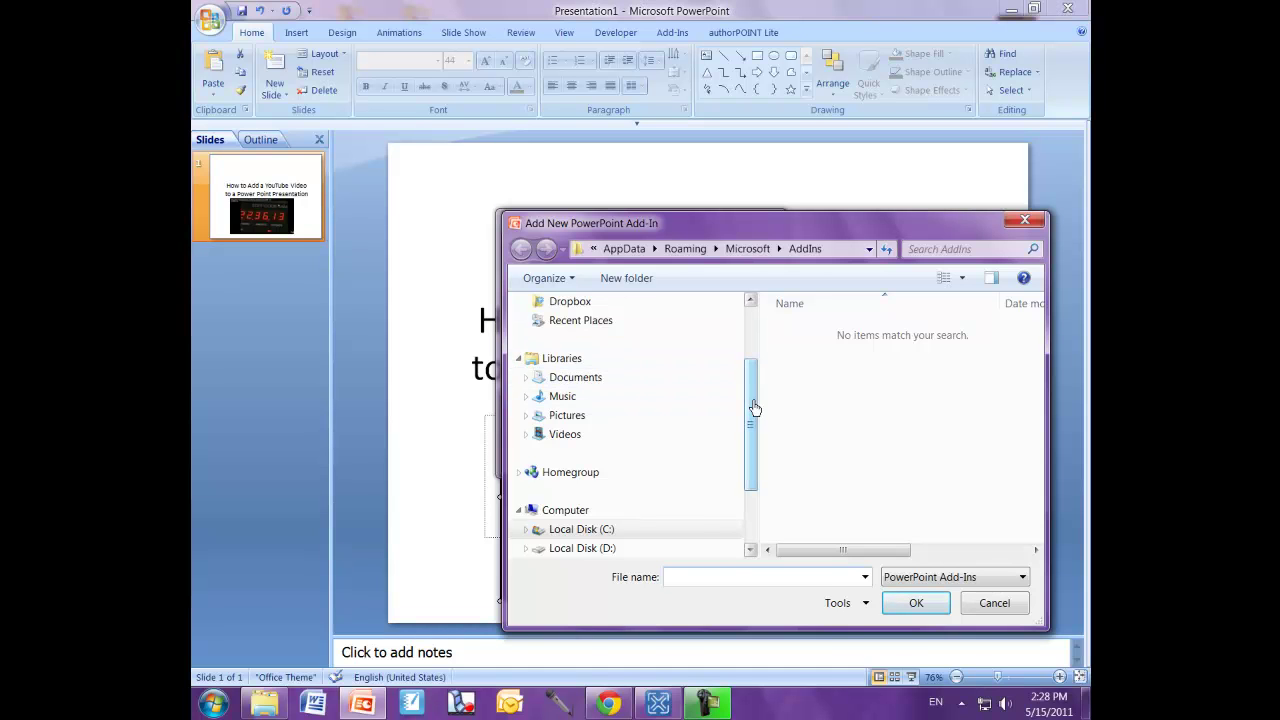
left_click_drag(754, 409, 751, 329)
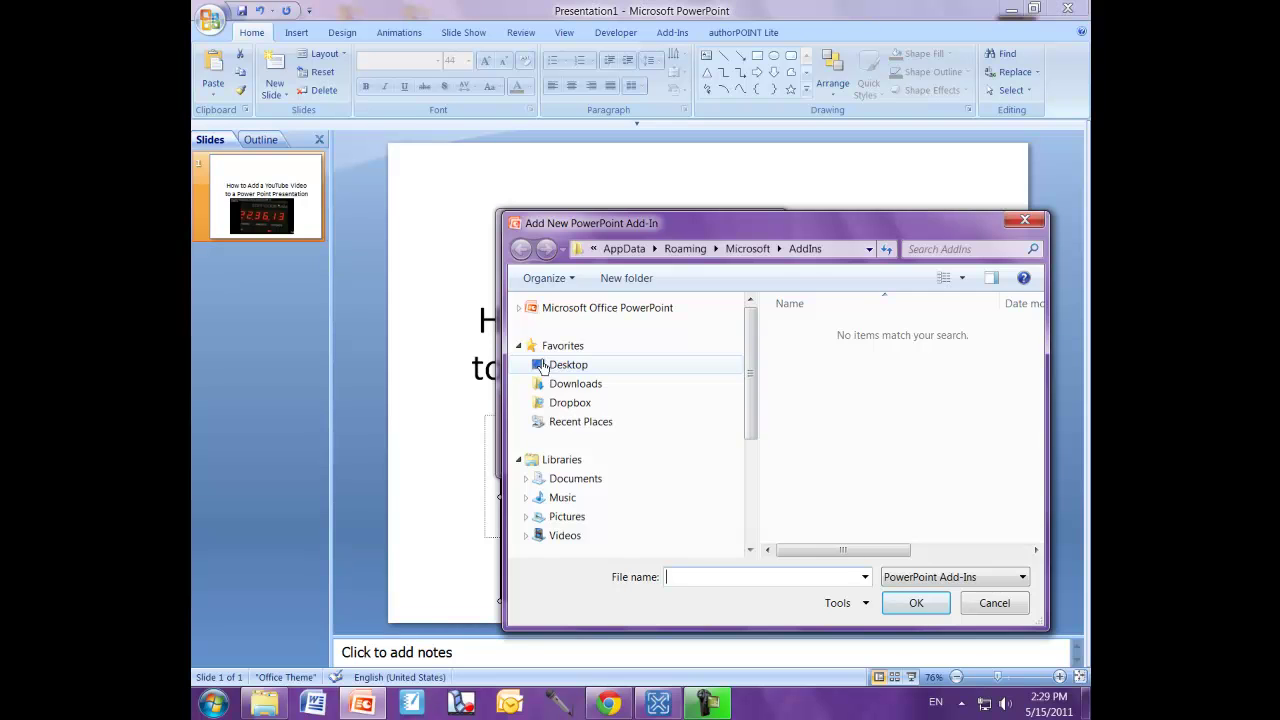
left_click(555, 366)
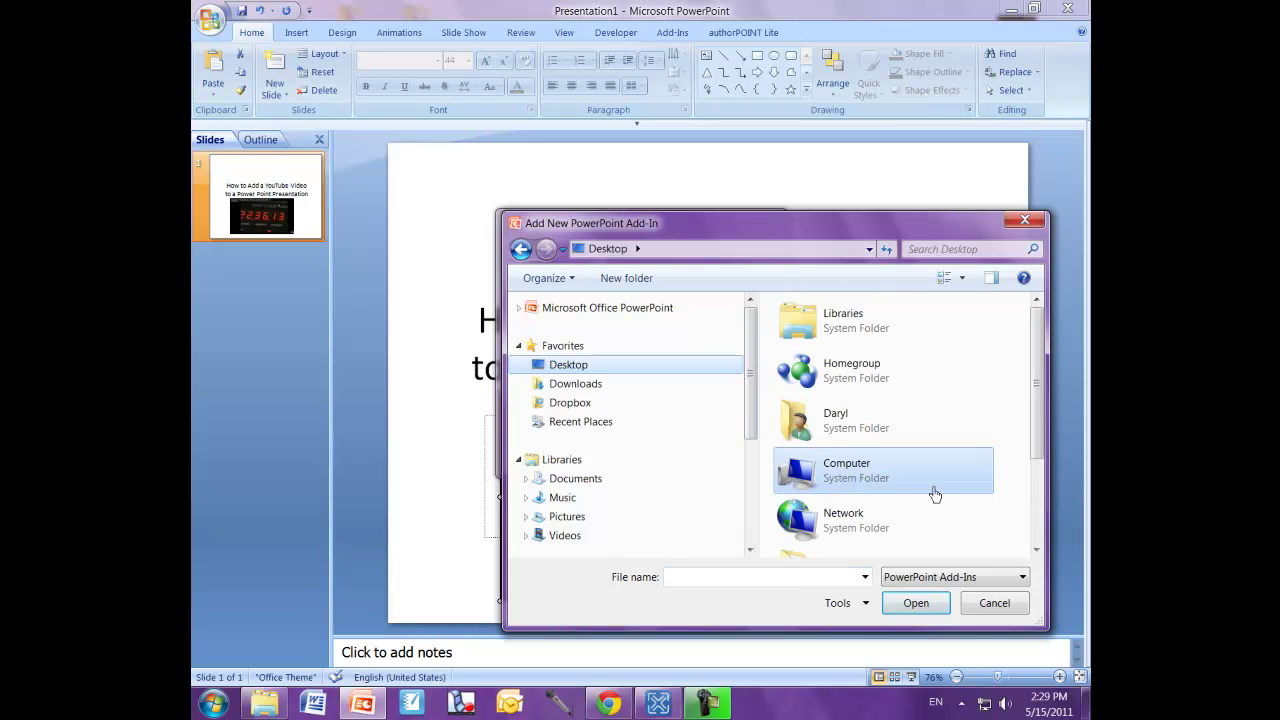
left_click_drag(1043, 423, 1045, 505)
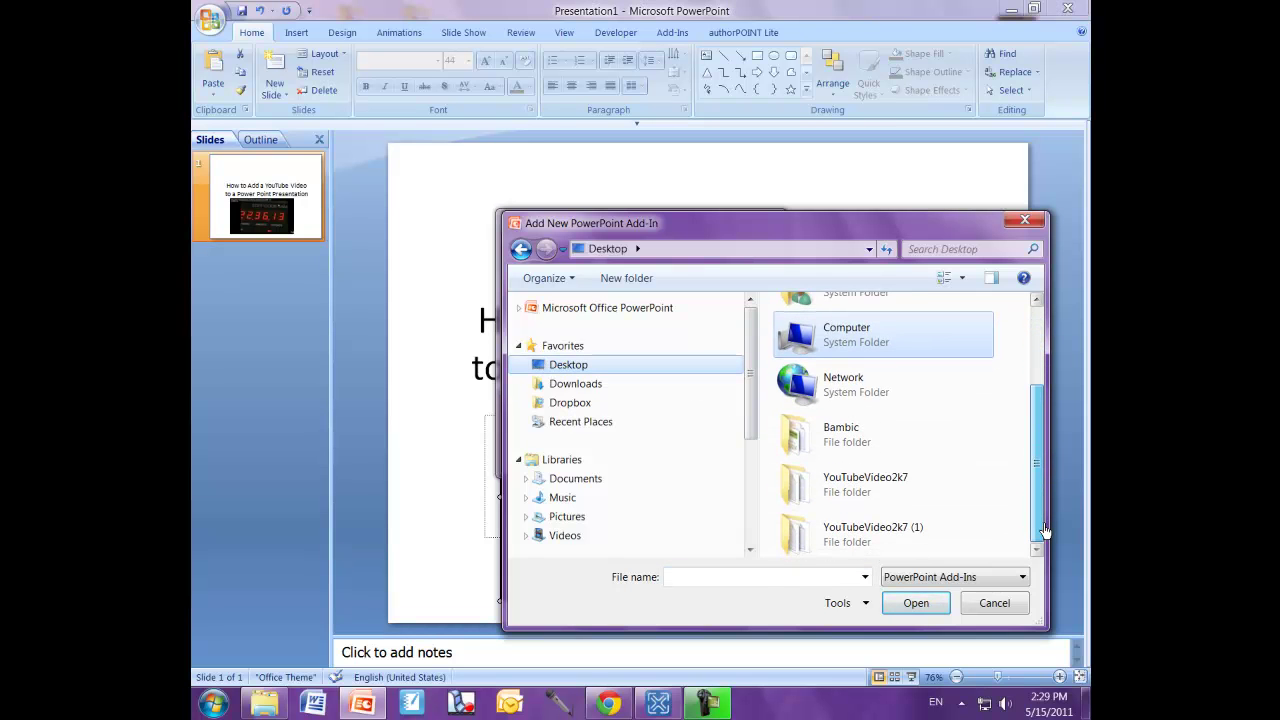
double_click(826, 491)
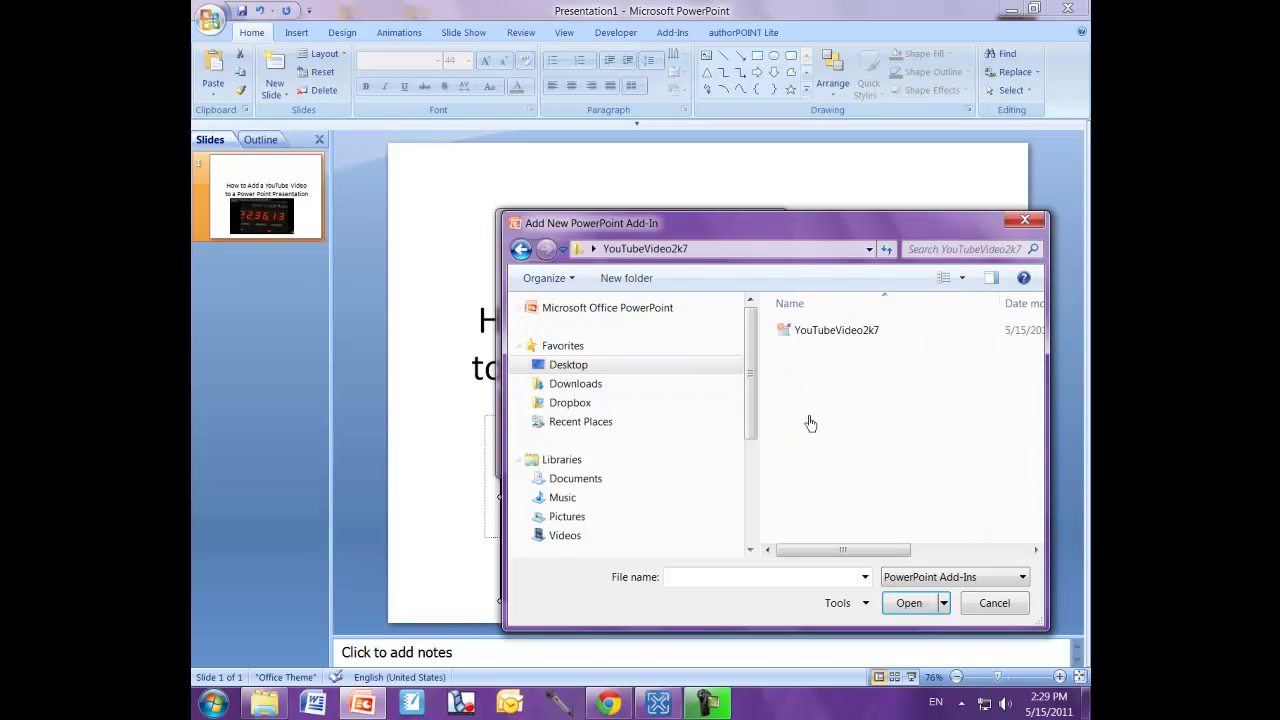
left_click(782, 332)
left_click(909, 604)
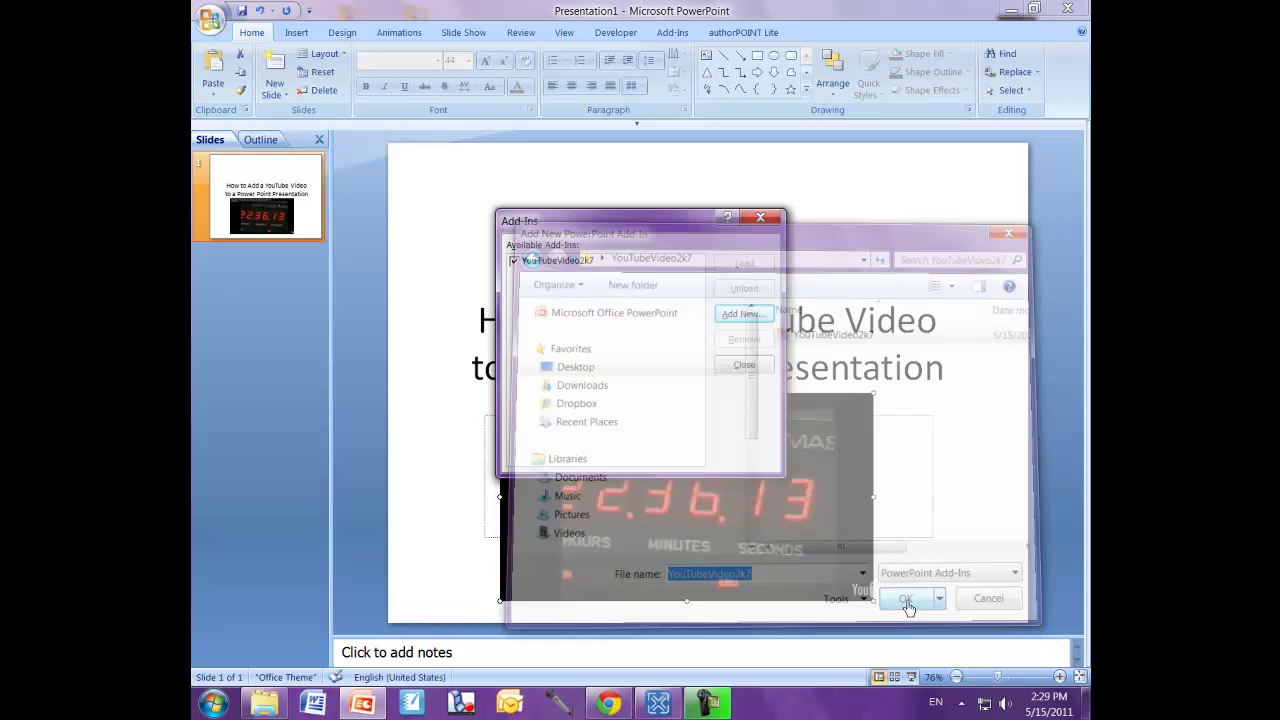
left_click(737, 366)
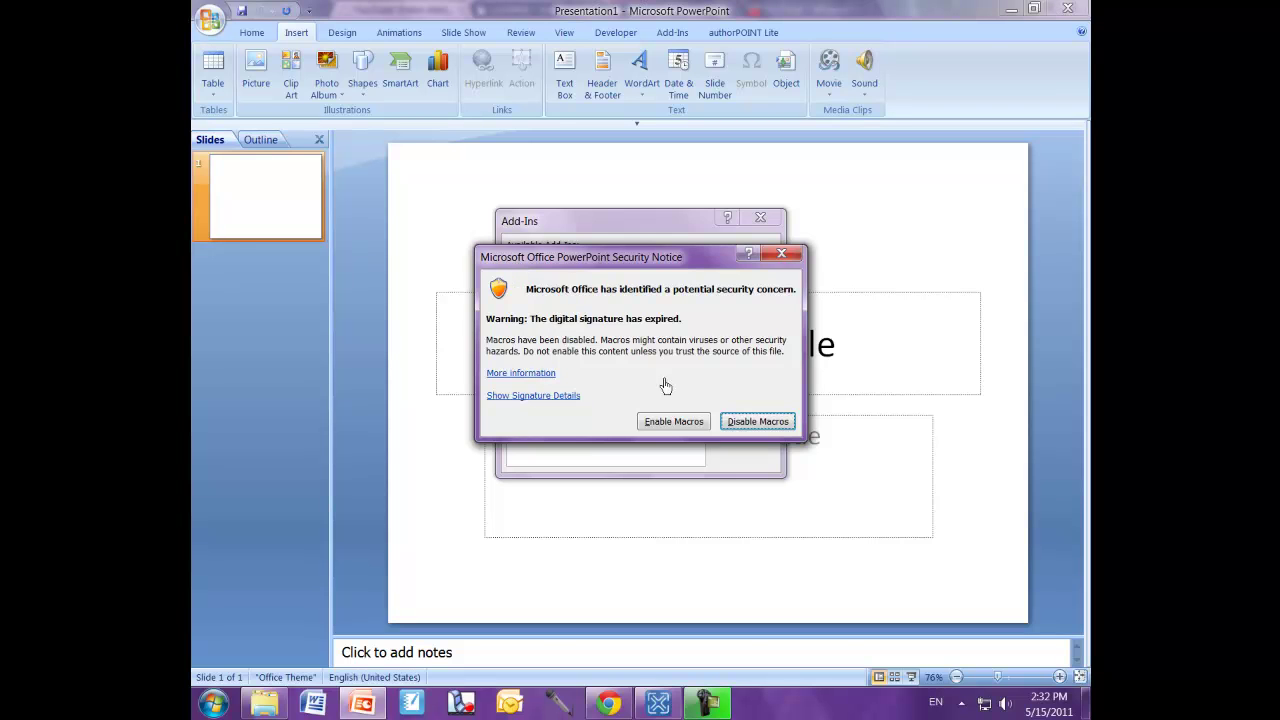
left_click(673, 424)
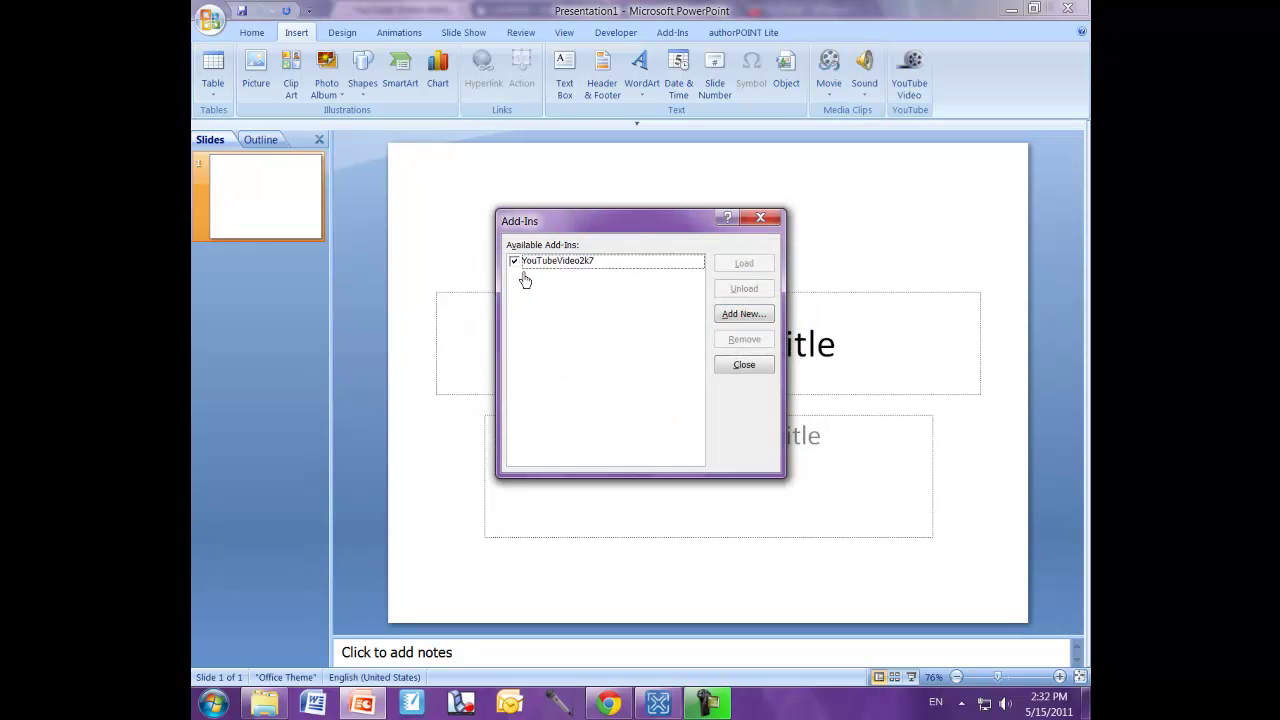
left_click(744, 314)
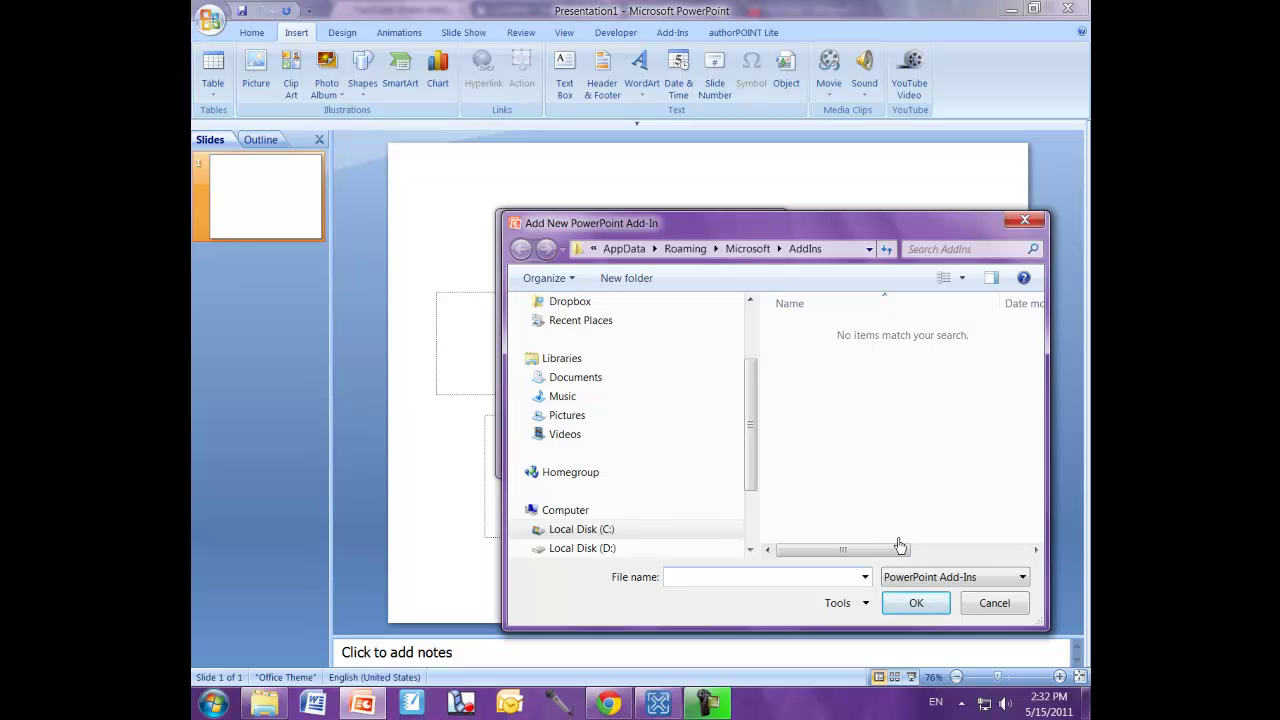
left_click(929, 612)
left_click(975, 606)
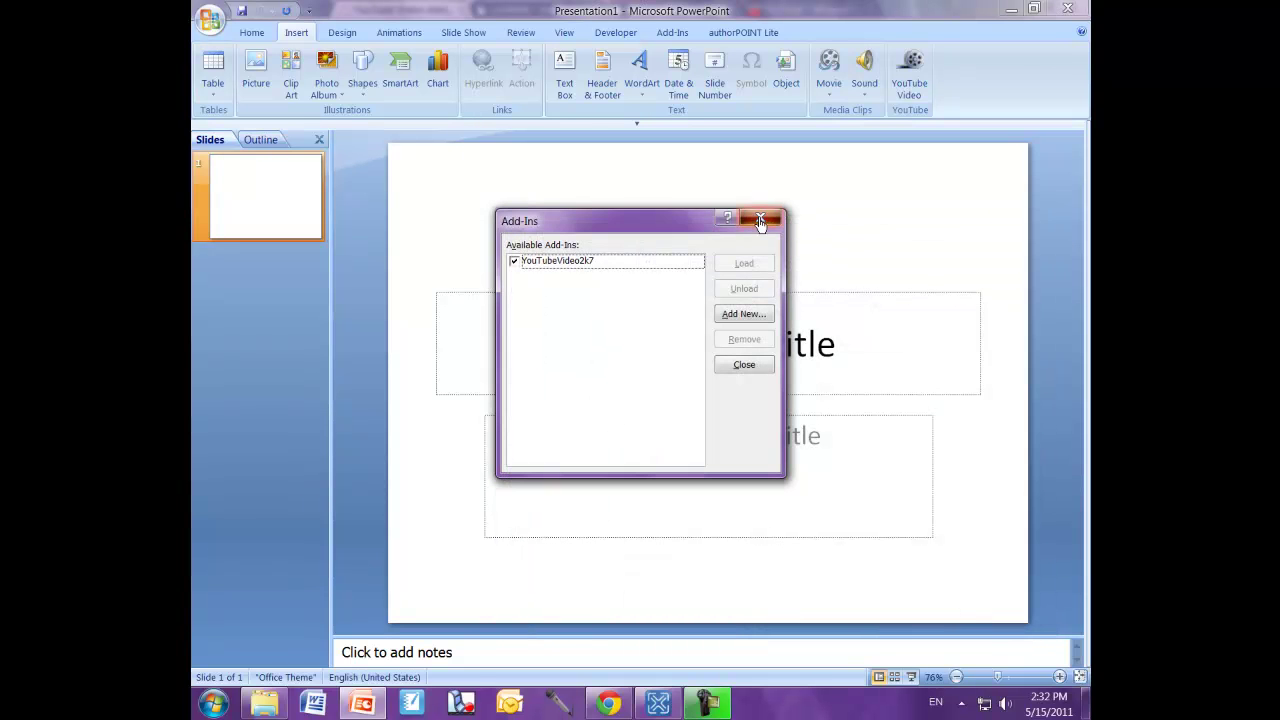
Close the add-ins management dialog and start the Insert YouTube Video Wizard, advancing to its video link page.
left_click(759, 220)
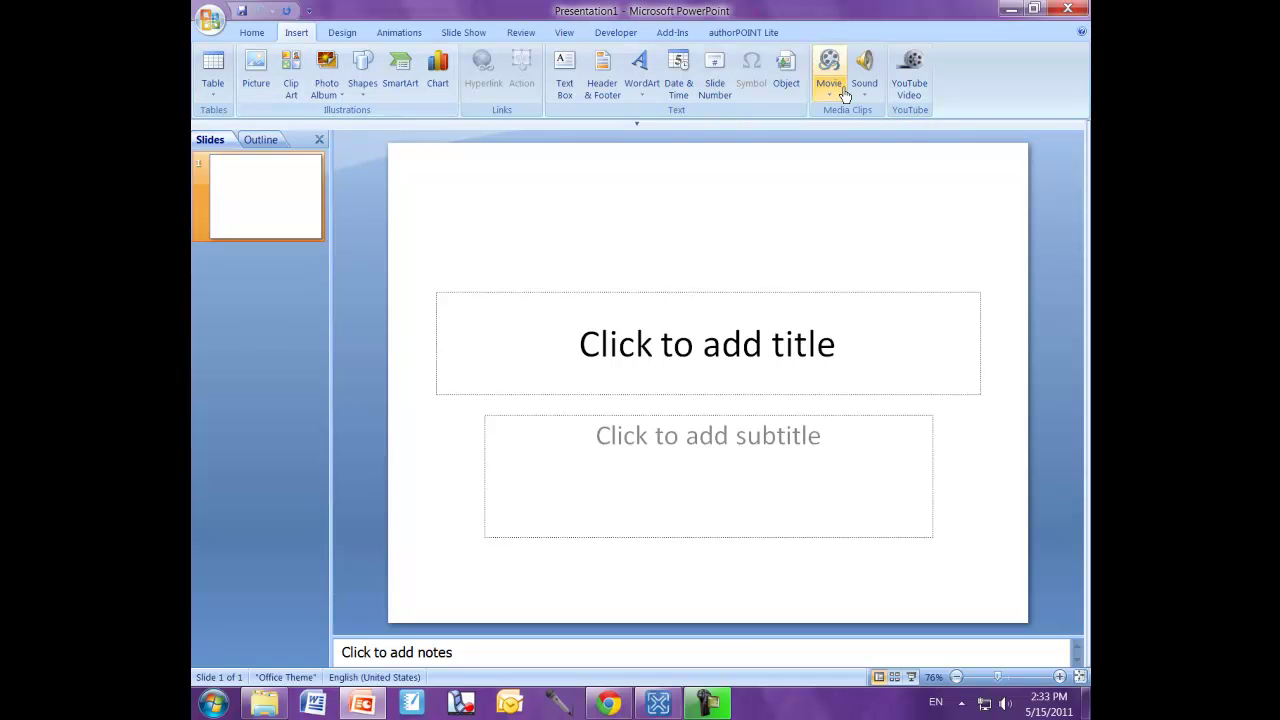
left_click(908, 91)
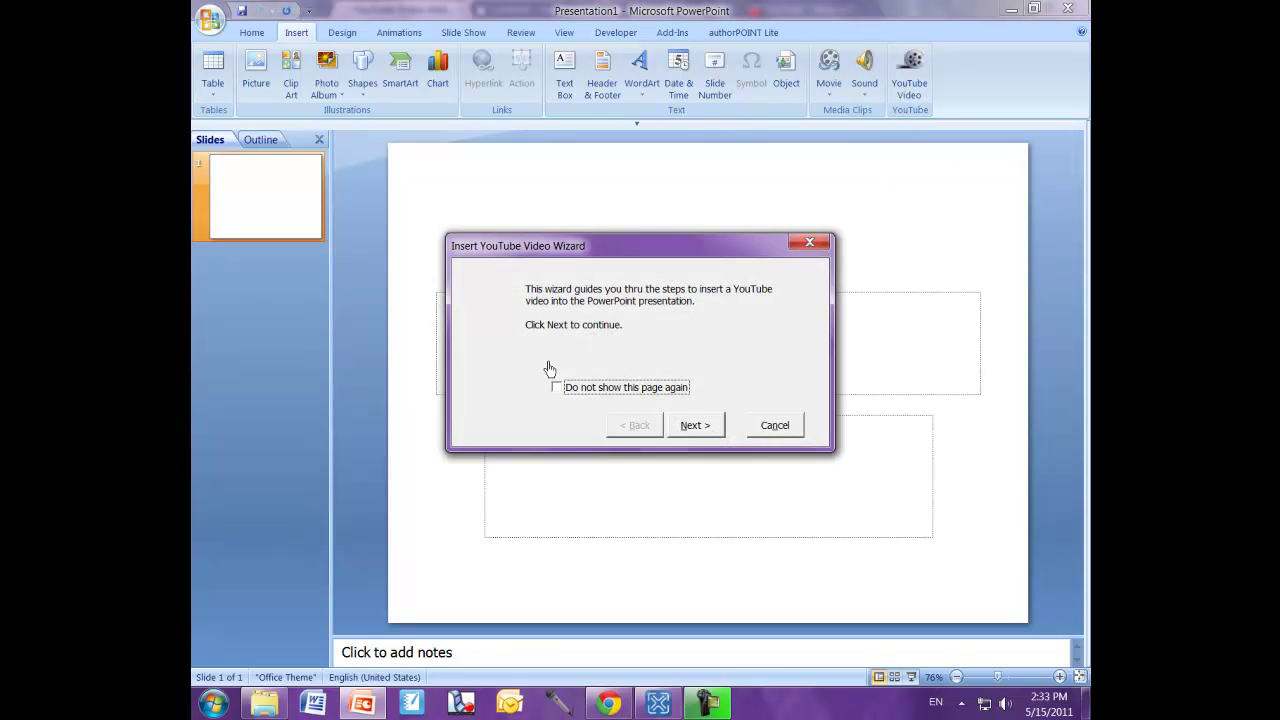
left_click(702, 433)
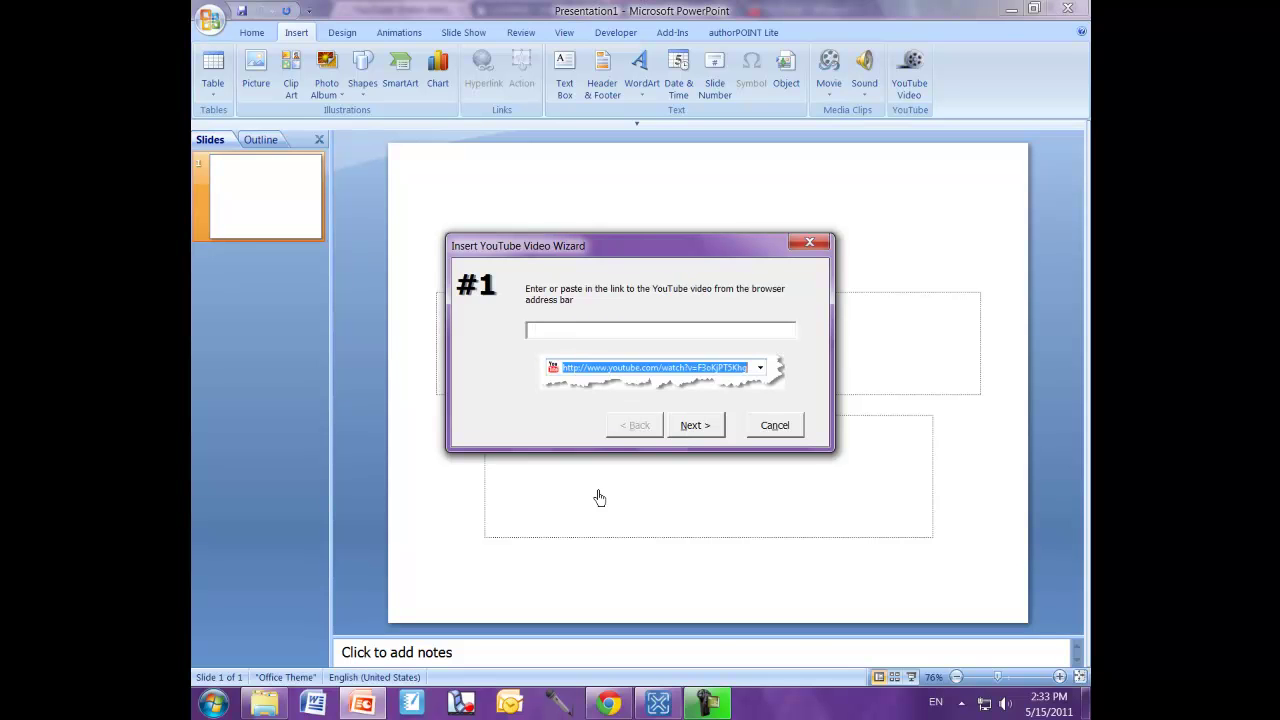
Switch to Chrome, open the YouTube video Milgram's Obedience to Authority Experiment 2009, 2/3, pause it and copy its web address.
left_click(600, 706)
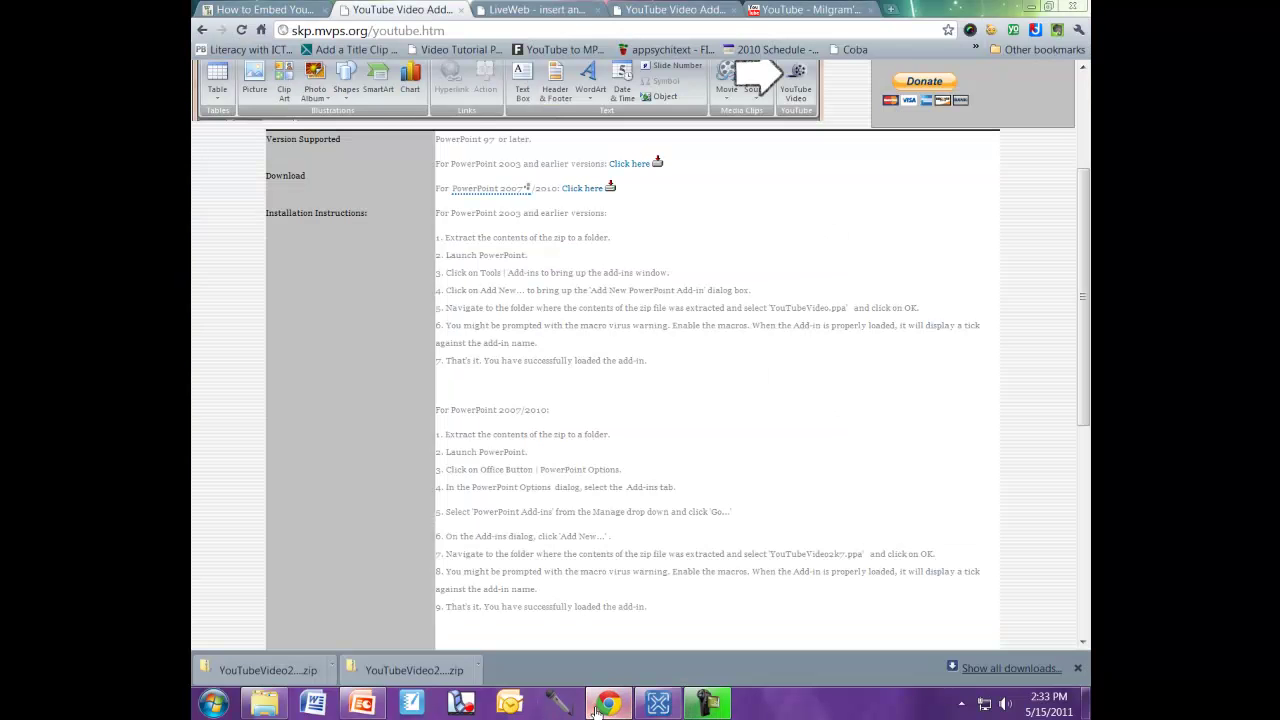
left_click(753, 20)
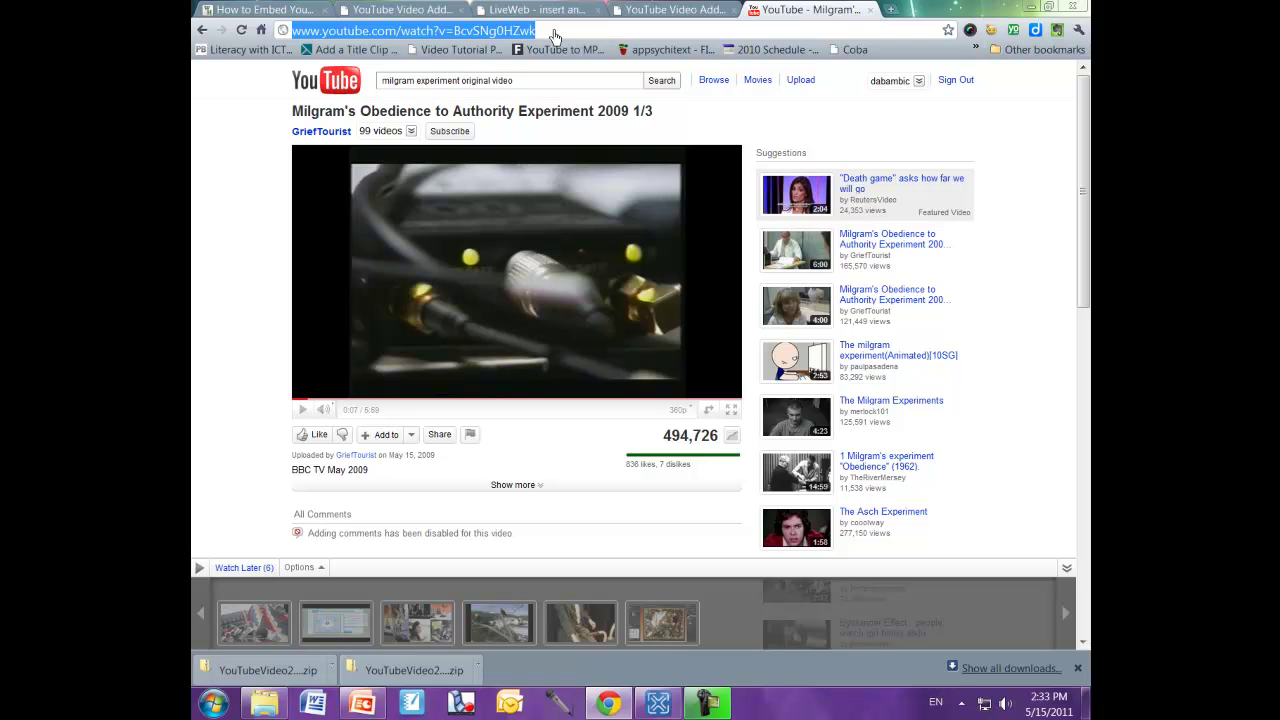
left_click(784, 236)
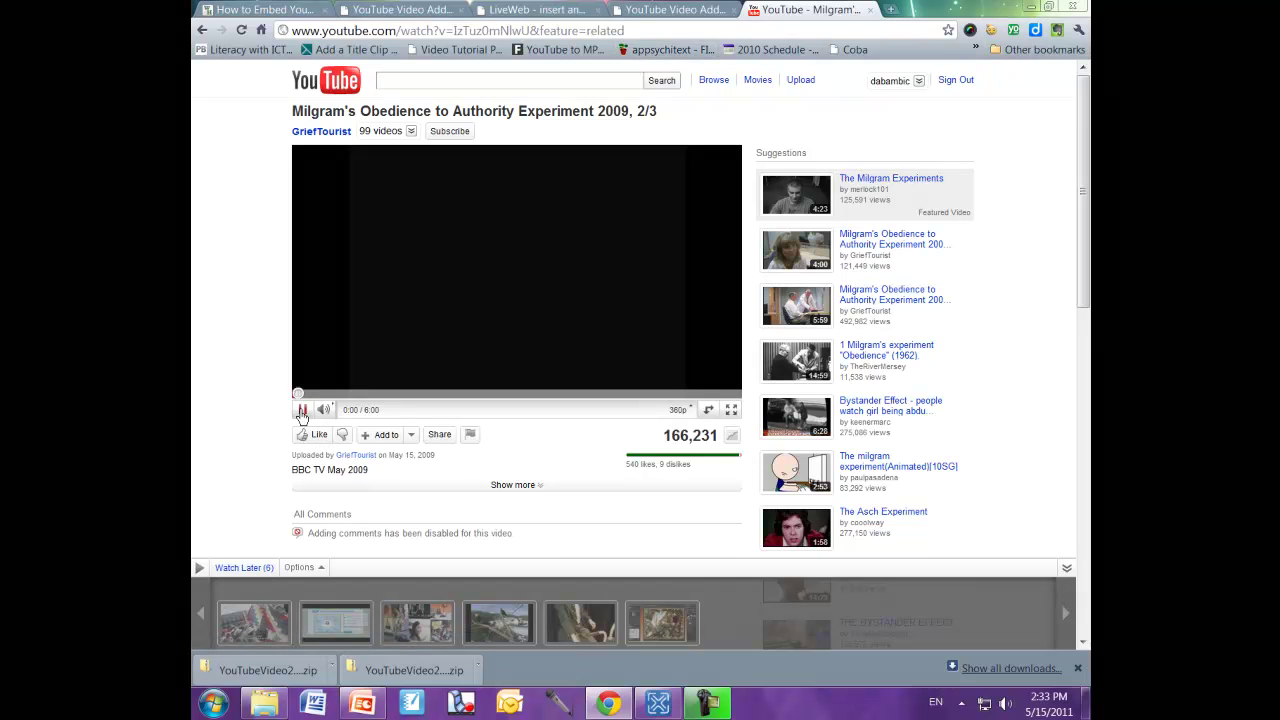
left_click(302, 409)
left_click(585, 31)
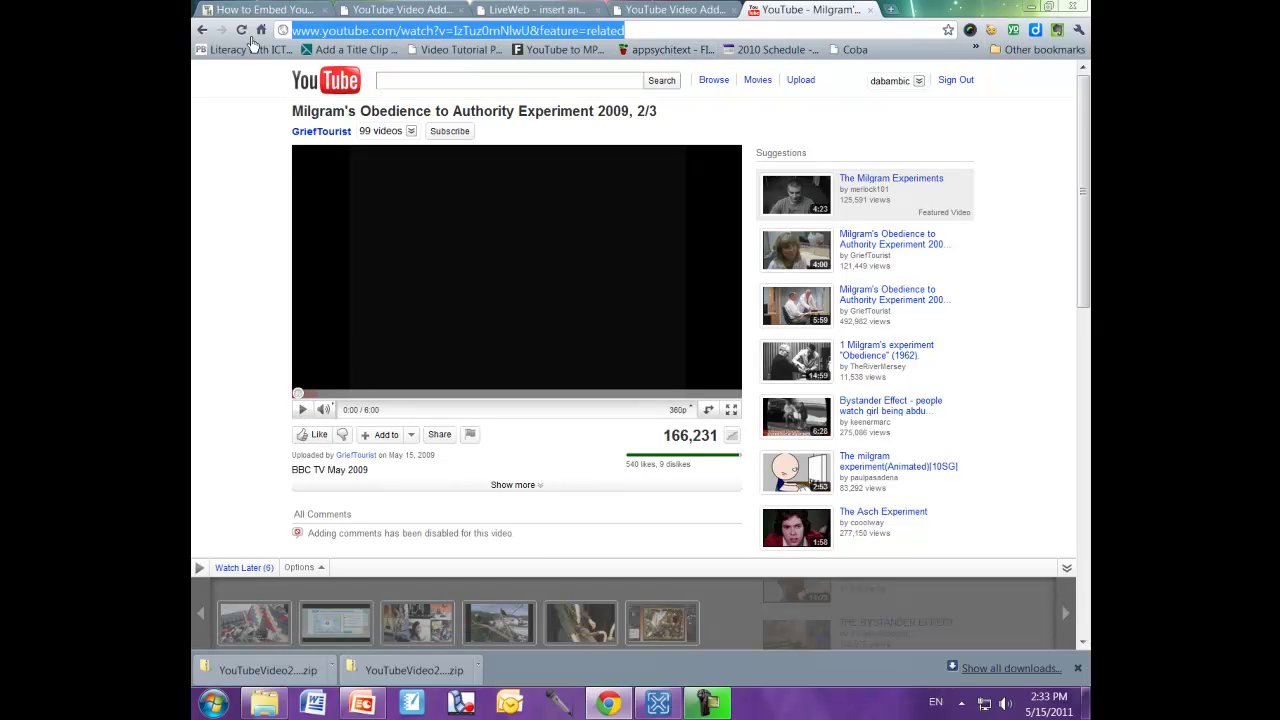
right_click(338, 32)
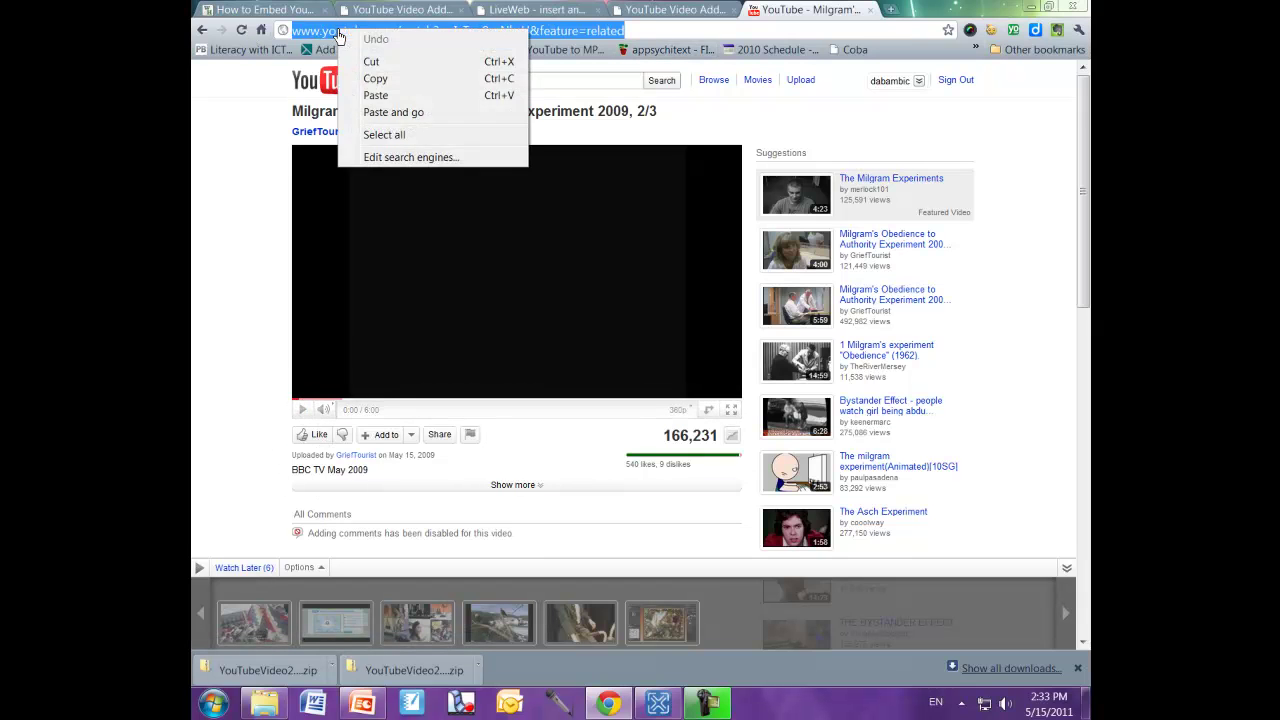
left_click(373, 78)
Back in PowerPoint, paste the copied link and insert the video with Play enabled, Show all, 50% of slide size, at the center of the slide.
left_click(362, 704)
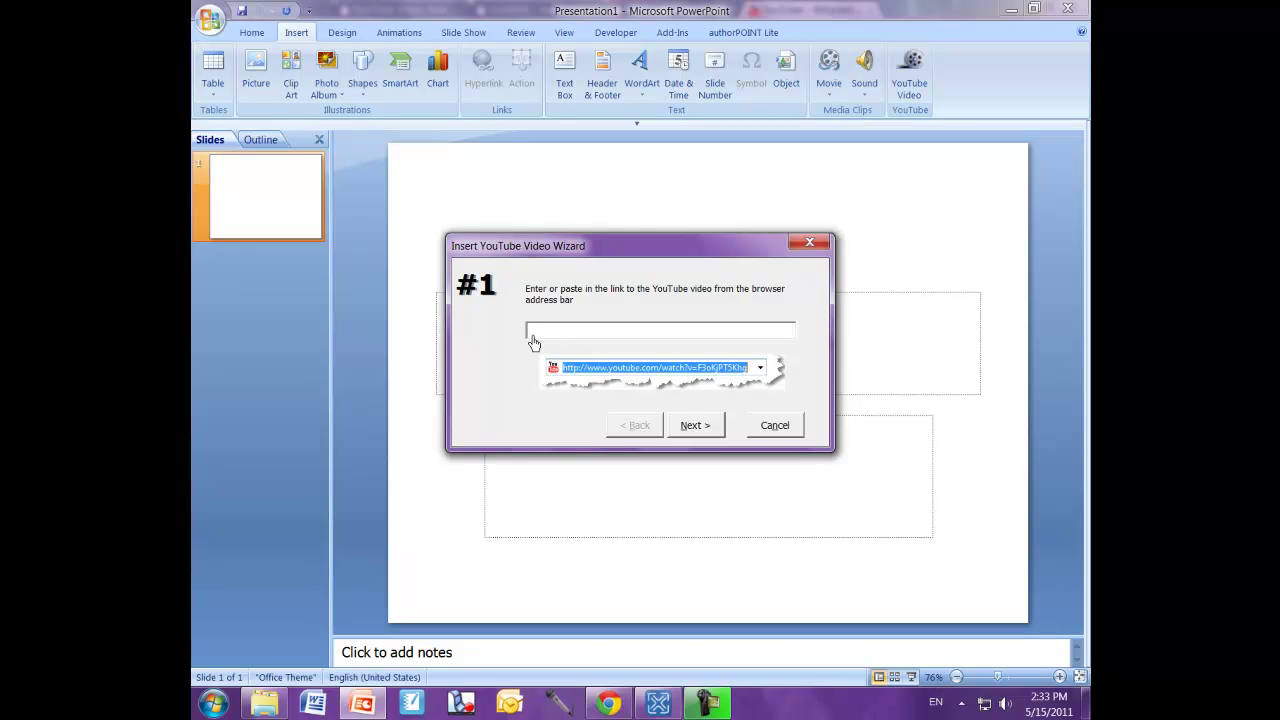
key("ctrl+v")
left_click(703, 427)
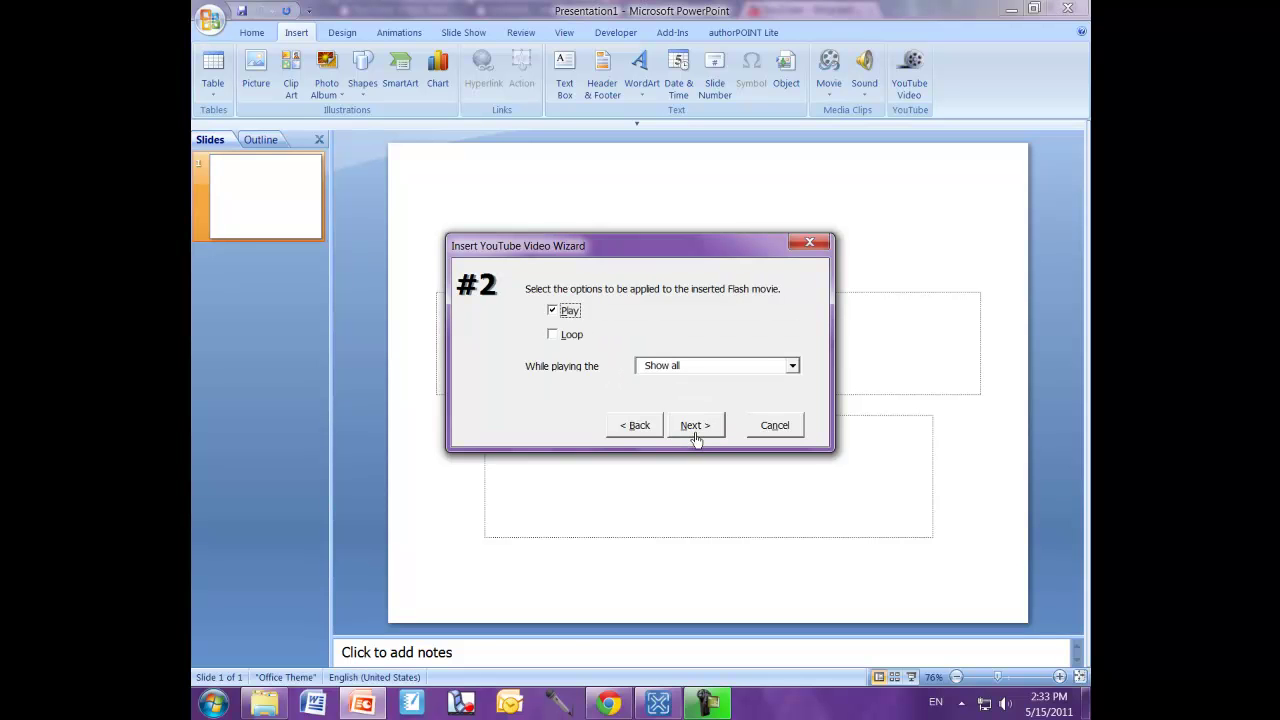
left_click(695, 434)
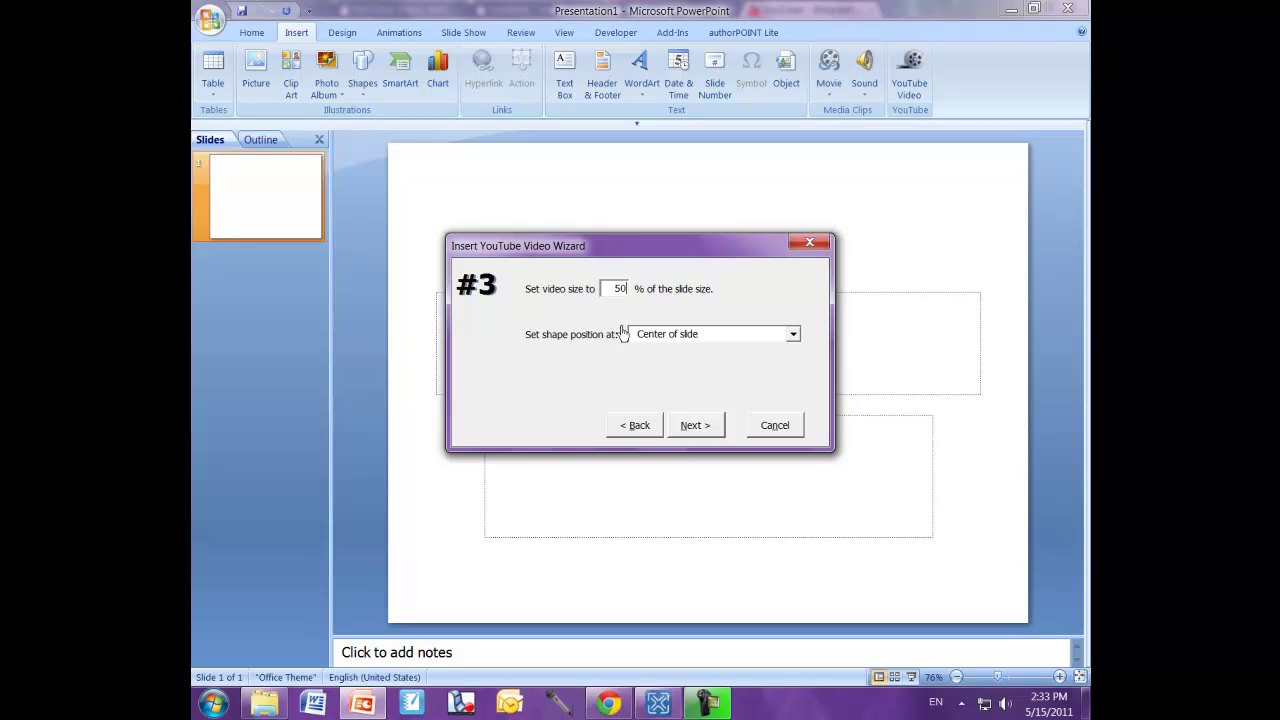
left_click(696, 426)
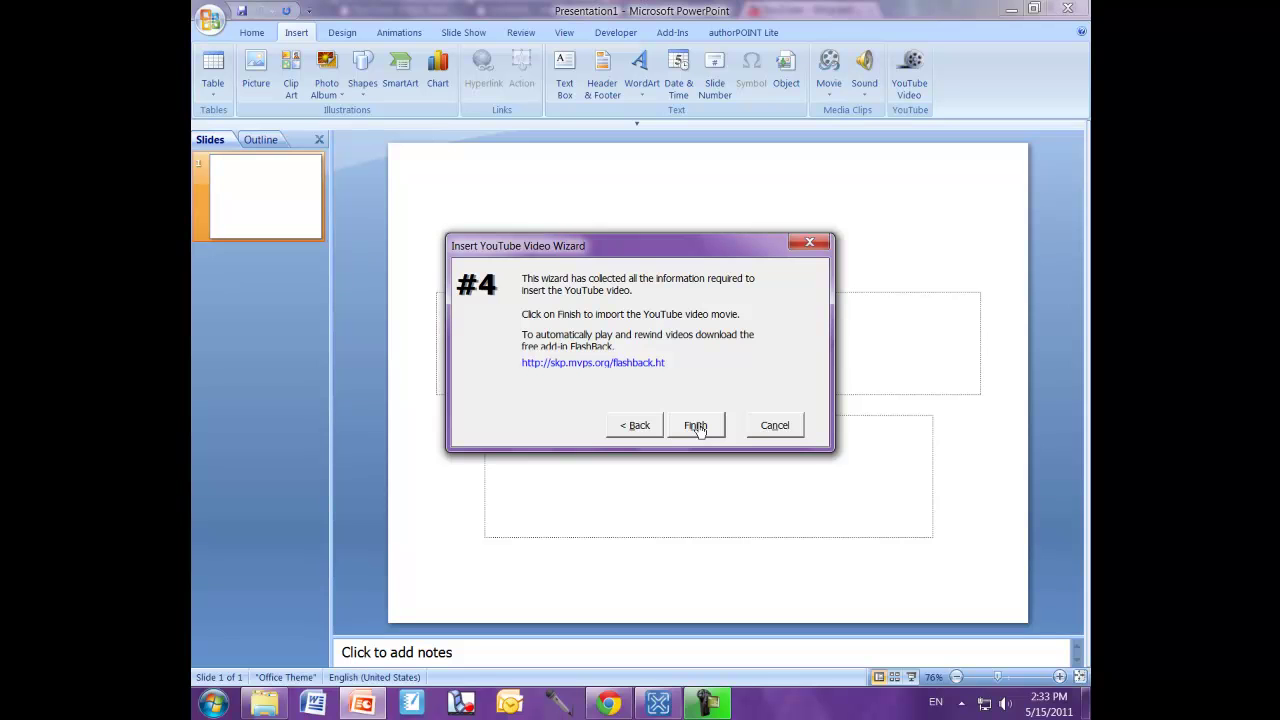
left_click(696, 426)
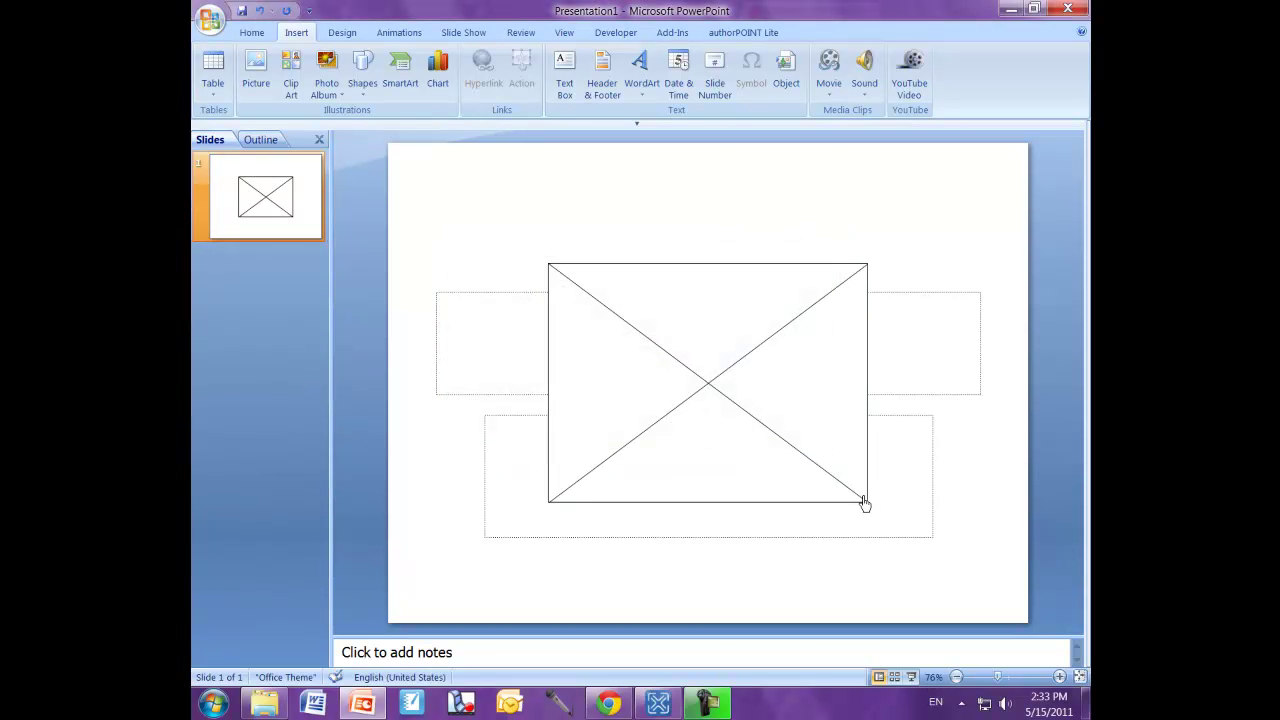
Move the video object up, enlarge it to cover most of the slide, and preview it in the slide show.
left_click_drag(683, 265, 672, 224)
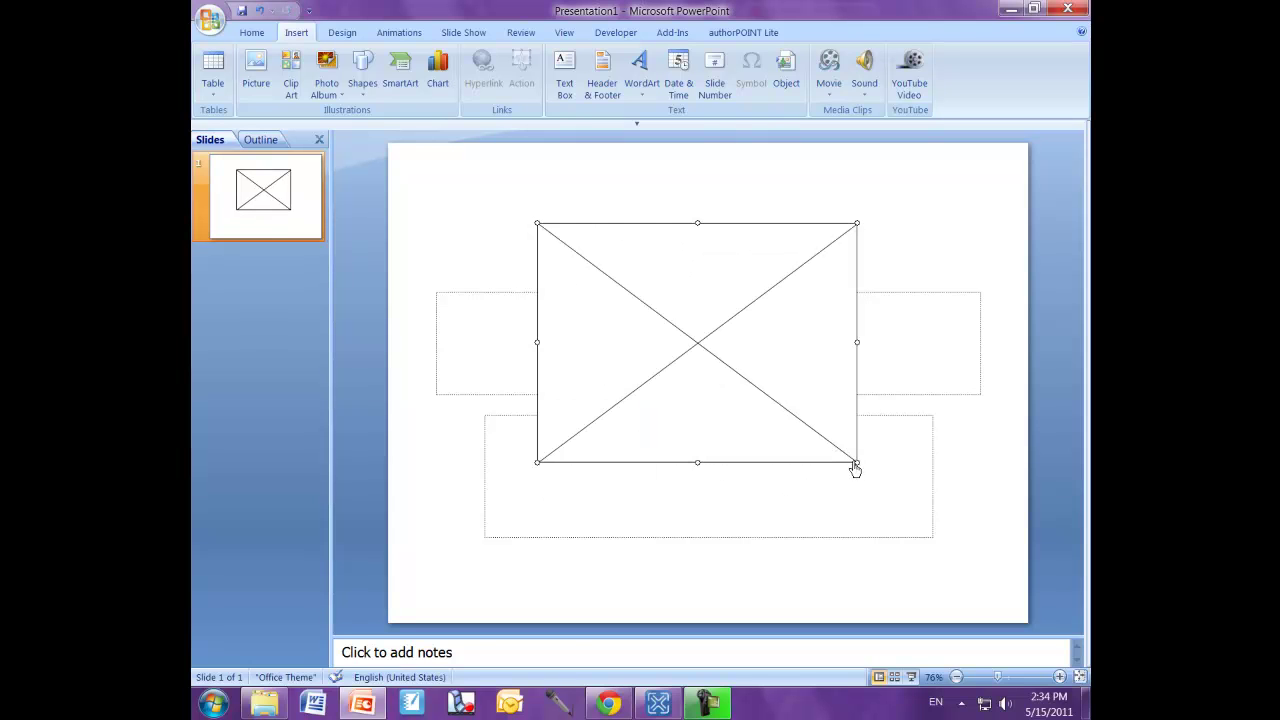
left_click_drag(858, 468, 944, 582)
left_click_drag(538, 402, 505, 401)
left_click_drag(974, 580, 948, 564)
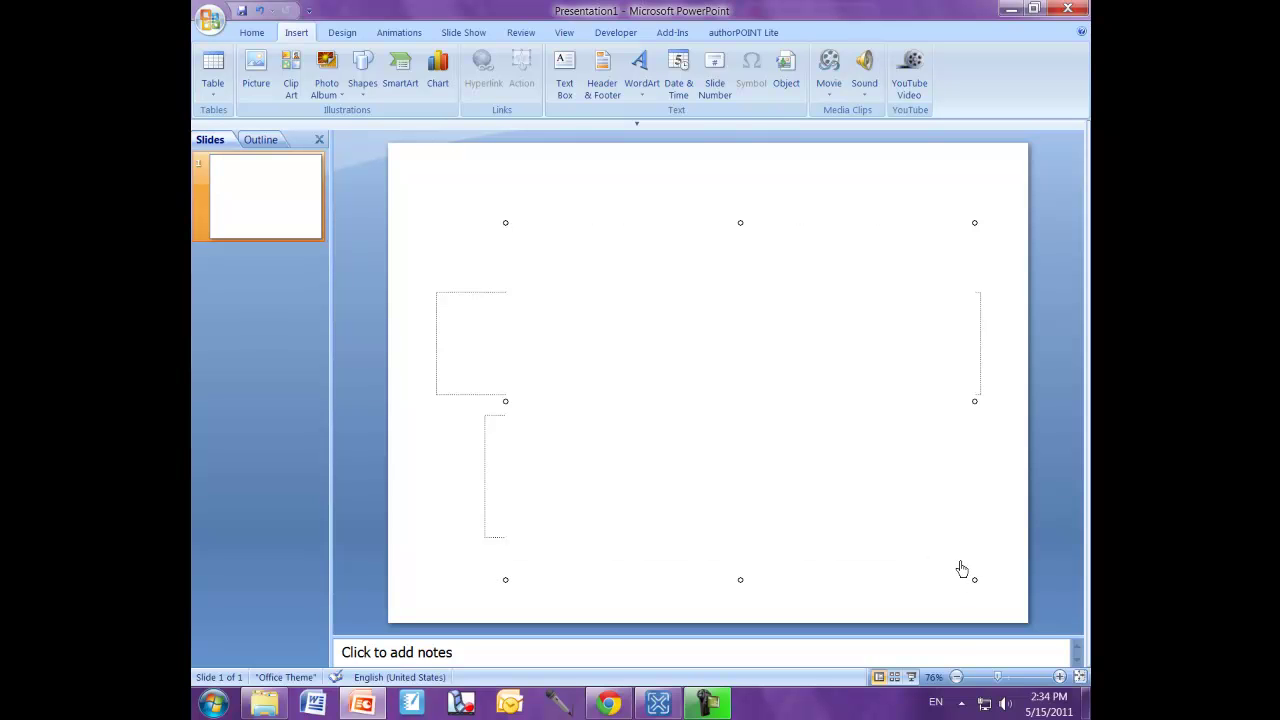
left_click(911, 677)
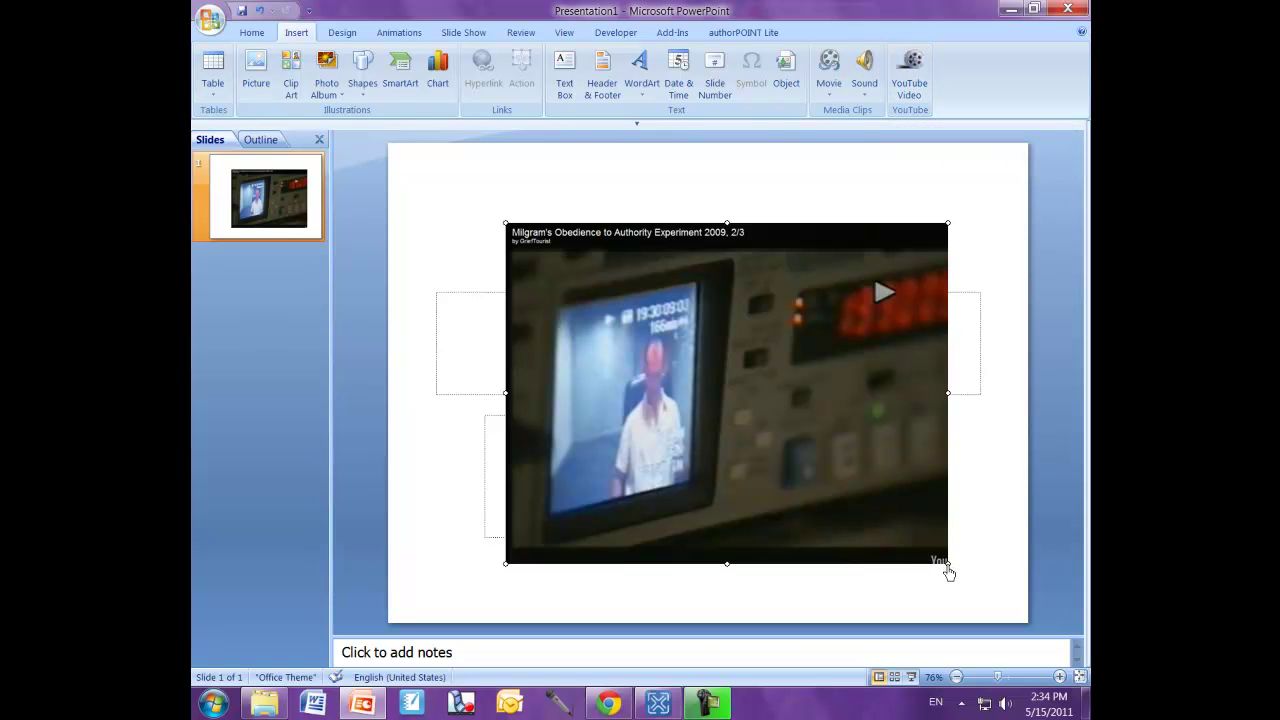
Shrink the video object from its lower-right corner, left edge and top edge to about half the slide's width.
left_click_drag(947, 566, 889, 516)
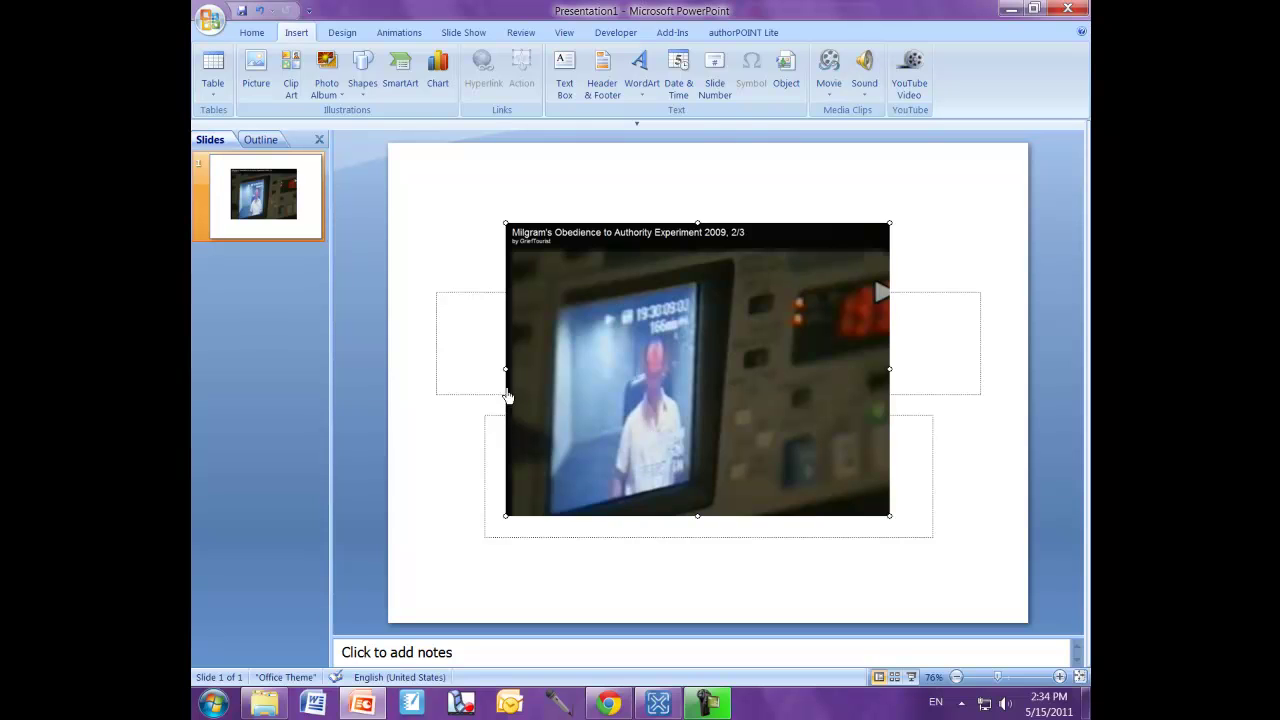
left_click_drag(505, 375, 548, 372)
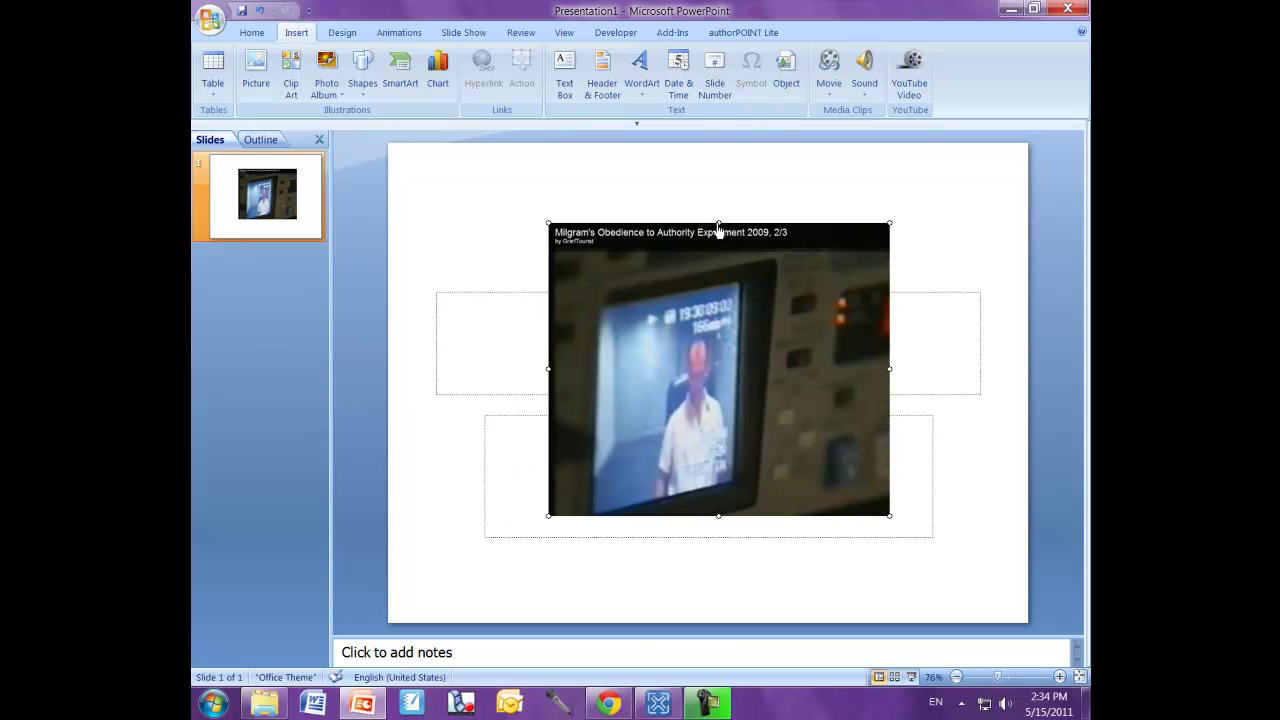
left_click_drag(720, 226, 732, 264)
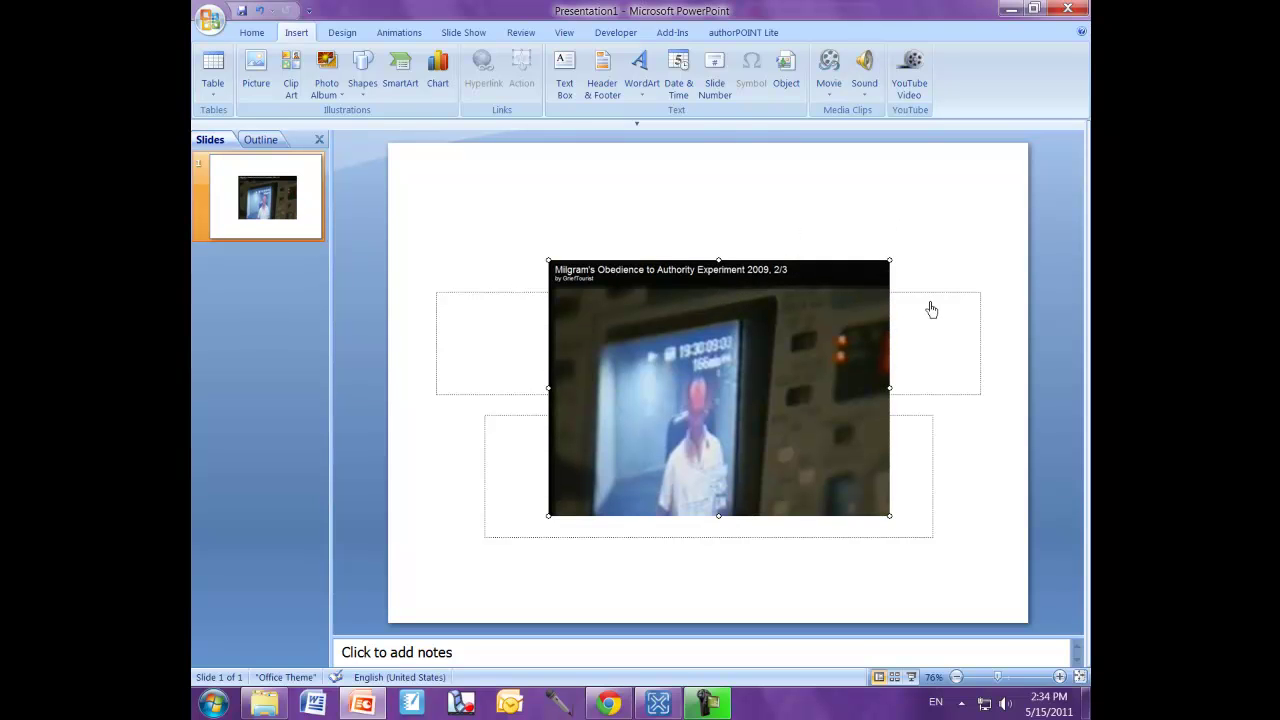